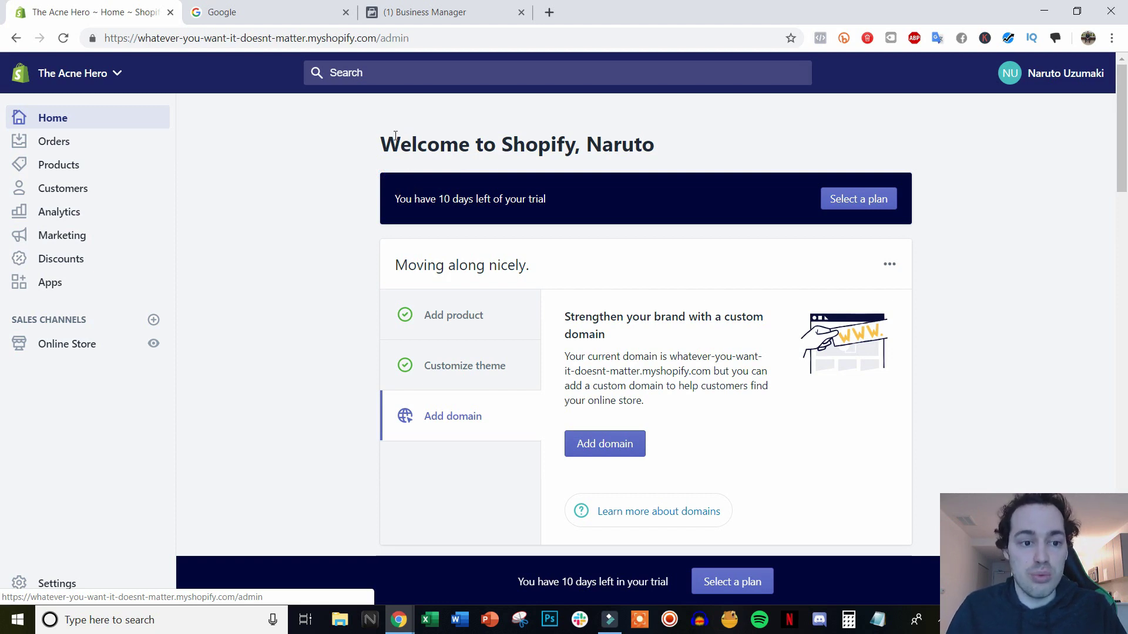
Leave the Shopify store admin for the Google search tab in Chrome.
{"action": "left_click", "coordinate": [245, 10]}
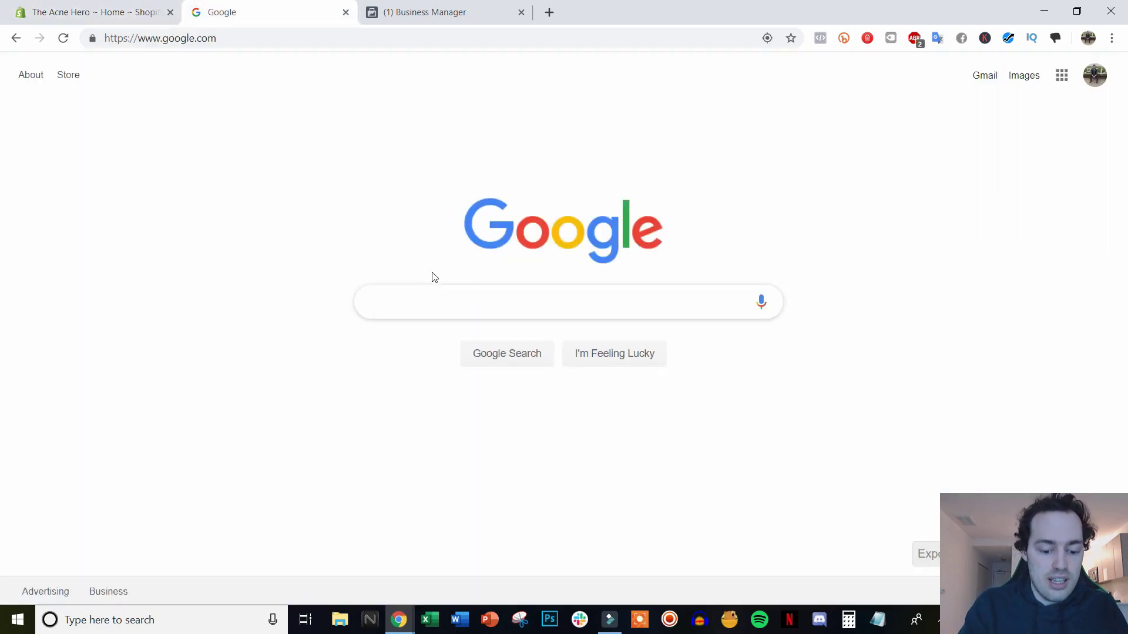
Search Google for 'facebook business manager'.
{"action": "type", "text": "facebook"}
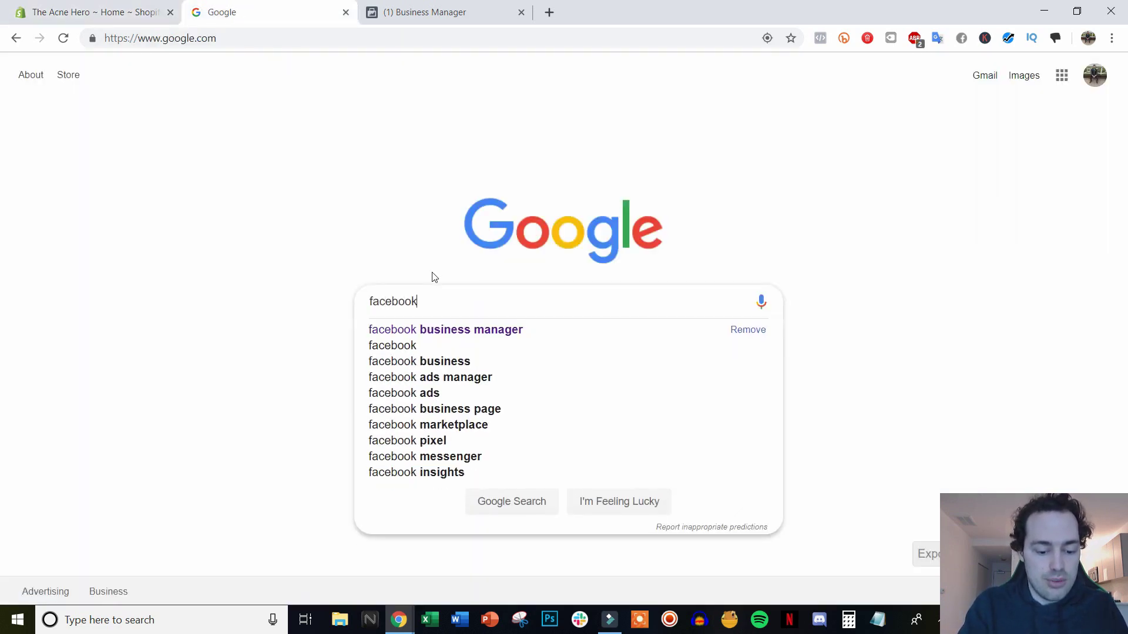
{"action": "type", "text": " business manager"}
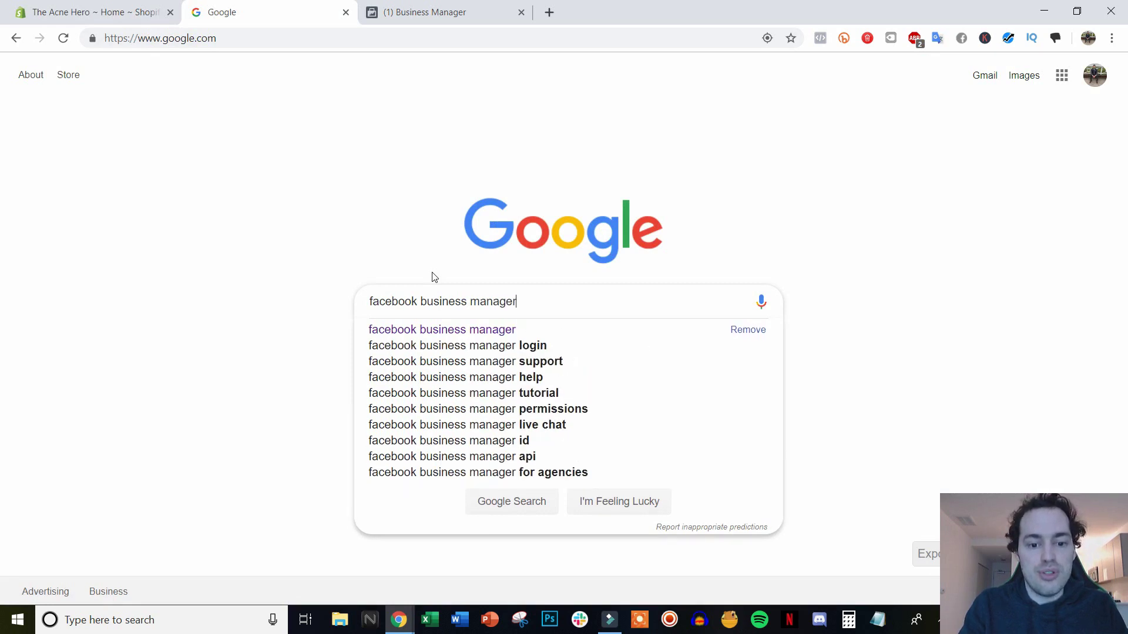
{"action": "key", "text": "Return"}
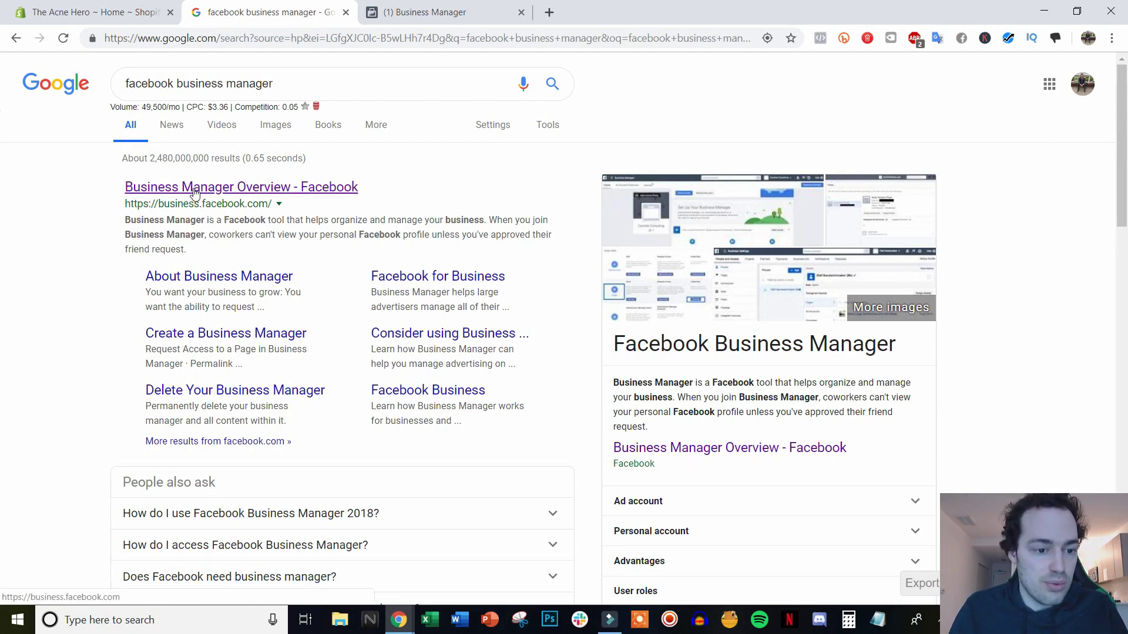
{"action": "right_click", "coordinate": [237, 187]}
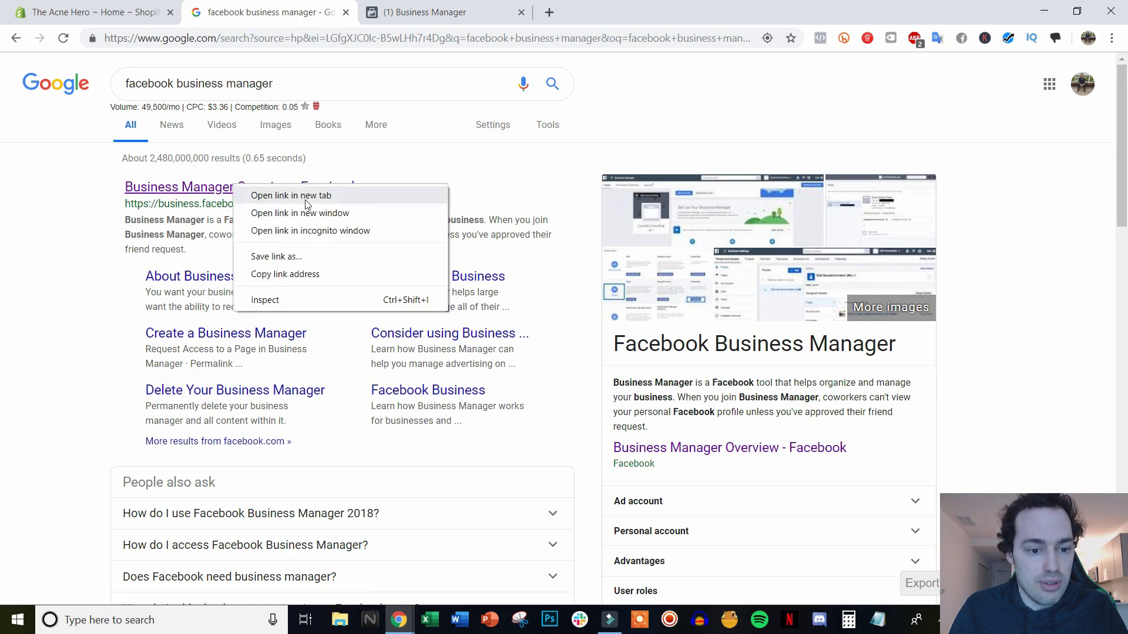
{"action": "left_click", "coordinate": [341, 231]}
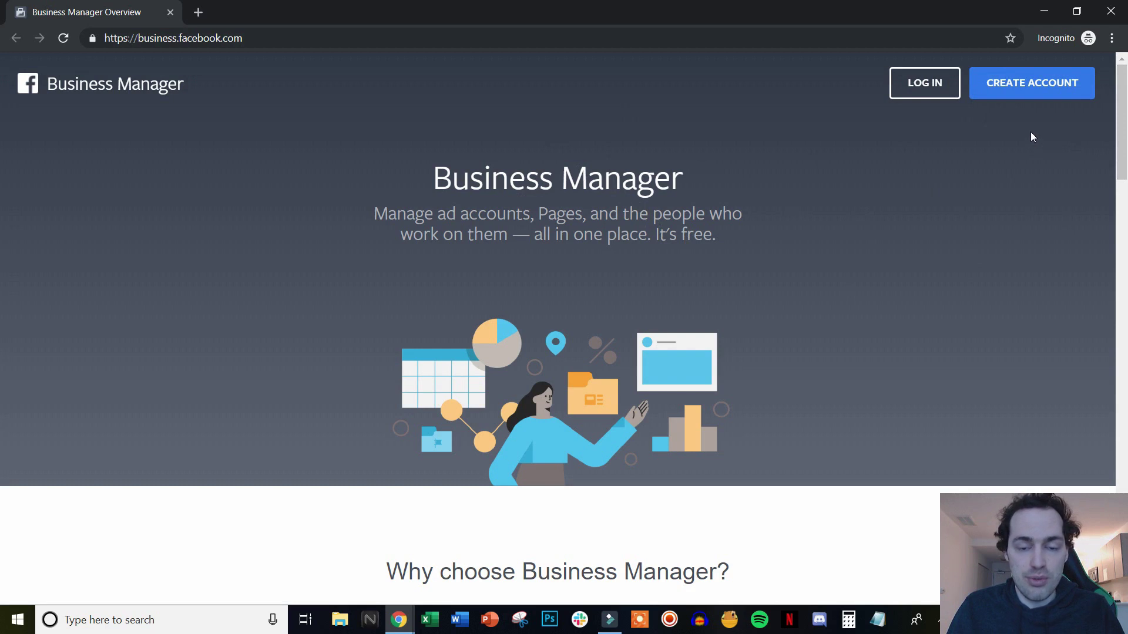
{"action": "left_click", "coordinate": [1074, 92]}
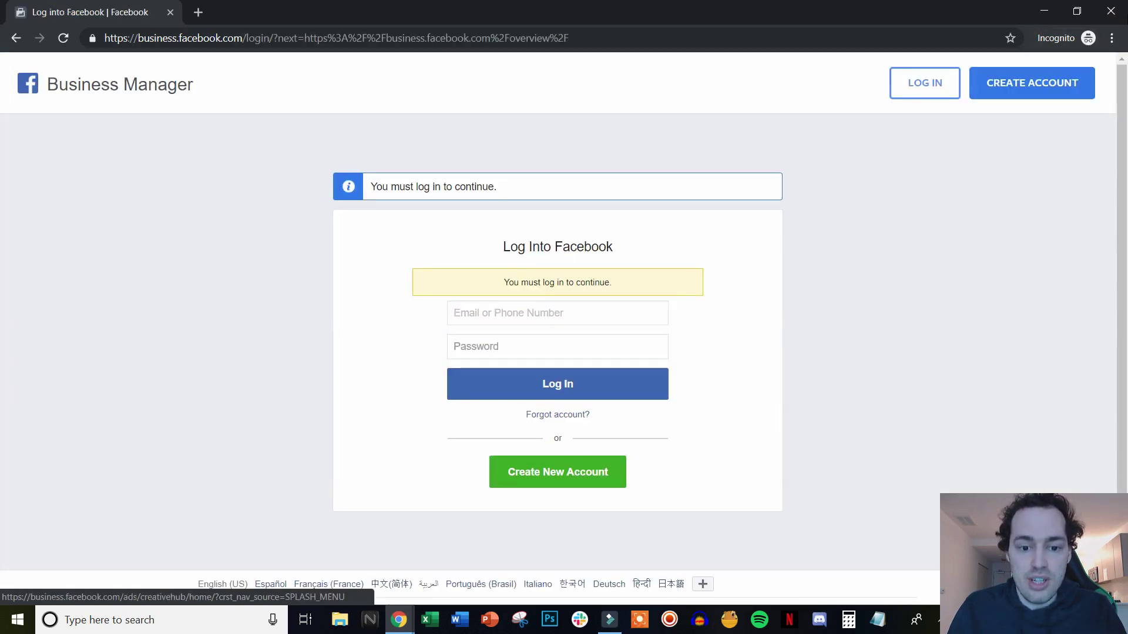
Close the private window, return to the Business Manager tab and choose Add Ad Account.
{"action": "left_click", "coordinate": [1110, 13]}
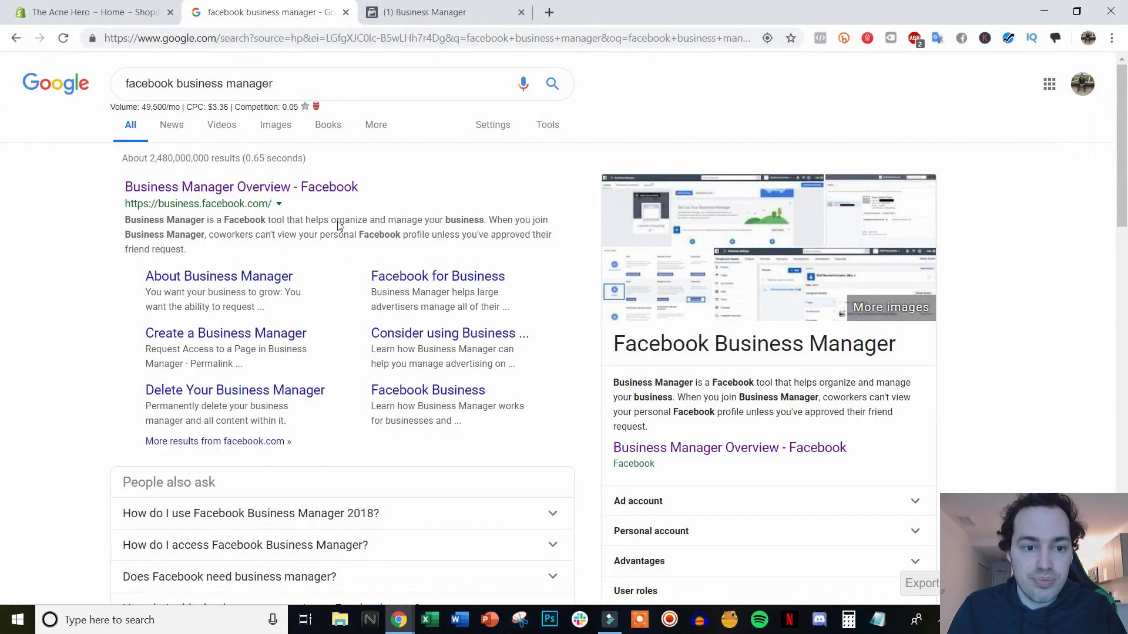
{"action": "left_click", "coordinate": [402, 7]}
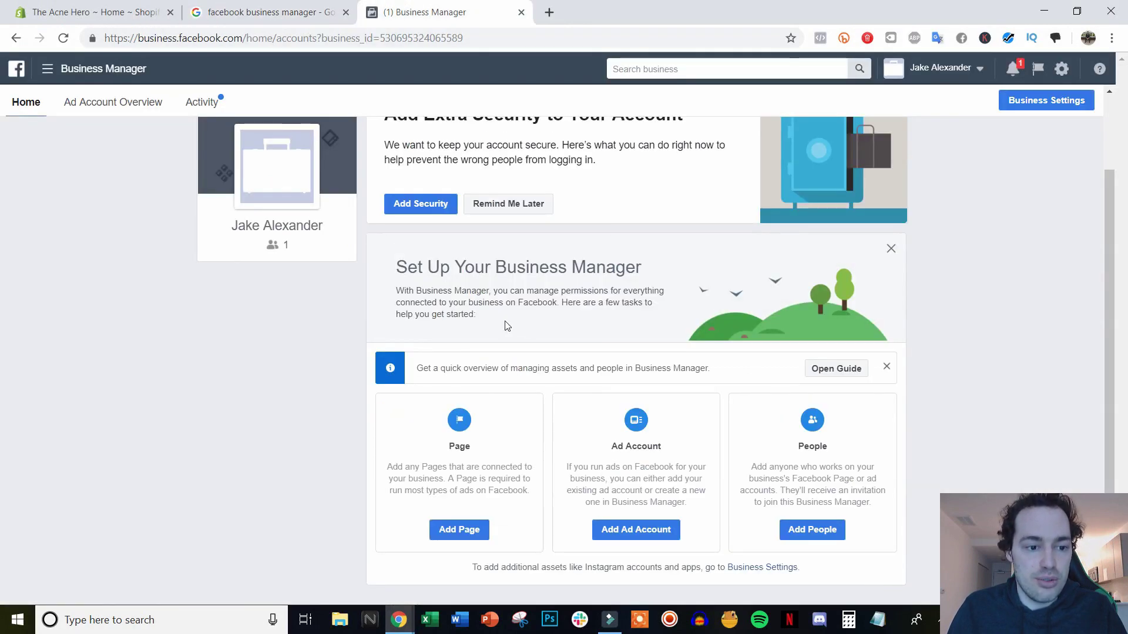
{"action": "scroll", "coordinate": [507, 326], "scroll_direction": "up", "scroll_amount": 2}
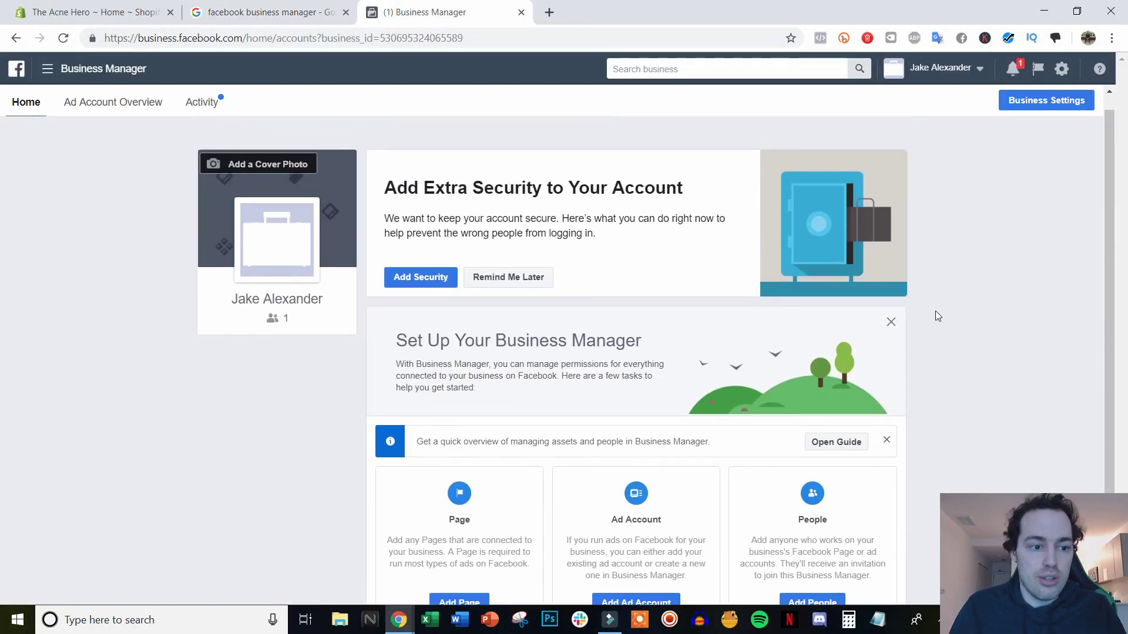
{"action": "scroll", "coordinate": [925, 270], "scroll_direction": "down", "scroll_amount": 1}
{"action": "scroll", "coordinate": [787, 243], "scroll_direction": "up", "scroll_amount": 1}
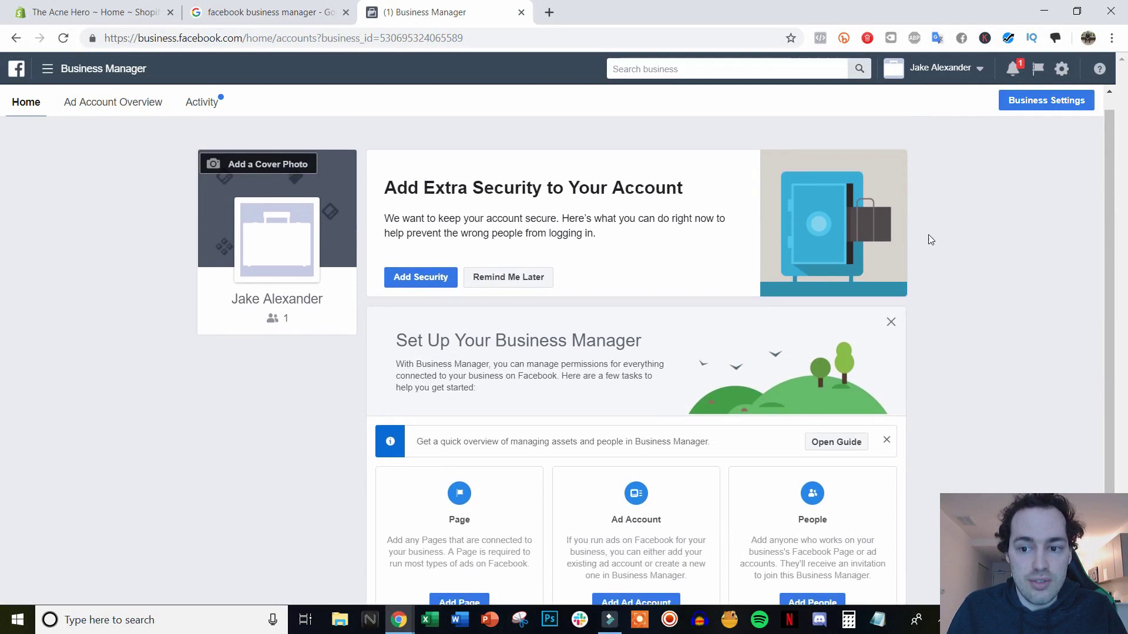
{"action": "scroll", "coordinate": [905, 246], "scroll_direction": "down", "scroll_amount": 1}
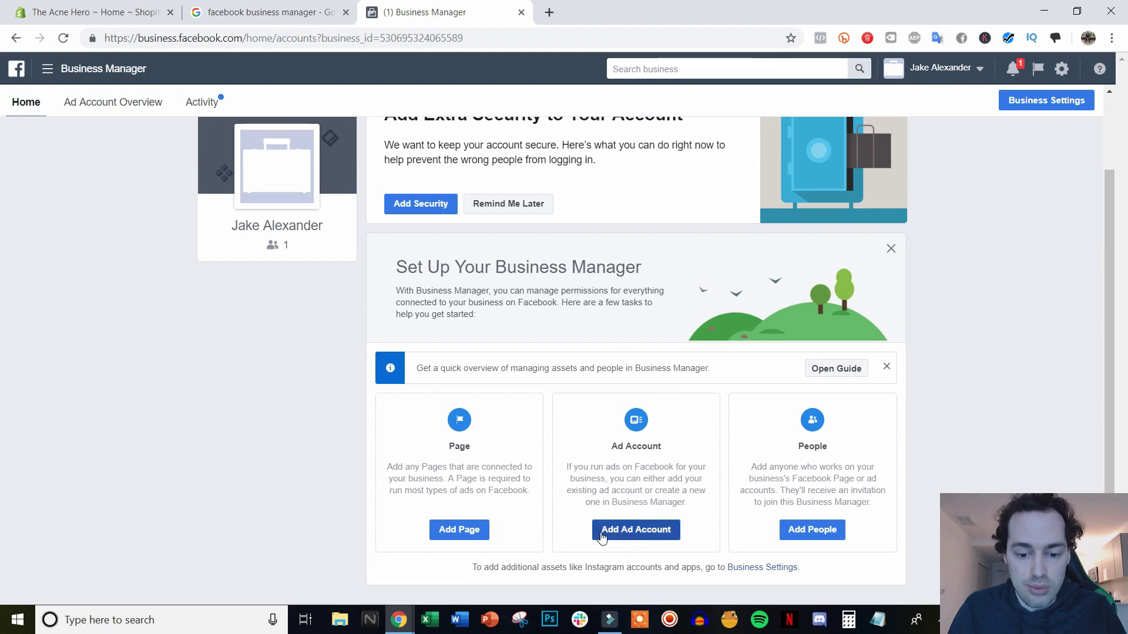
{"action": "left_click", "coordinate": [645, 535]}
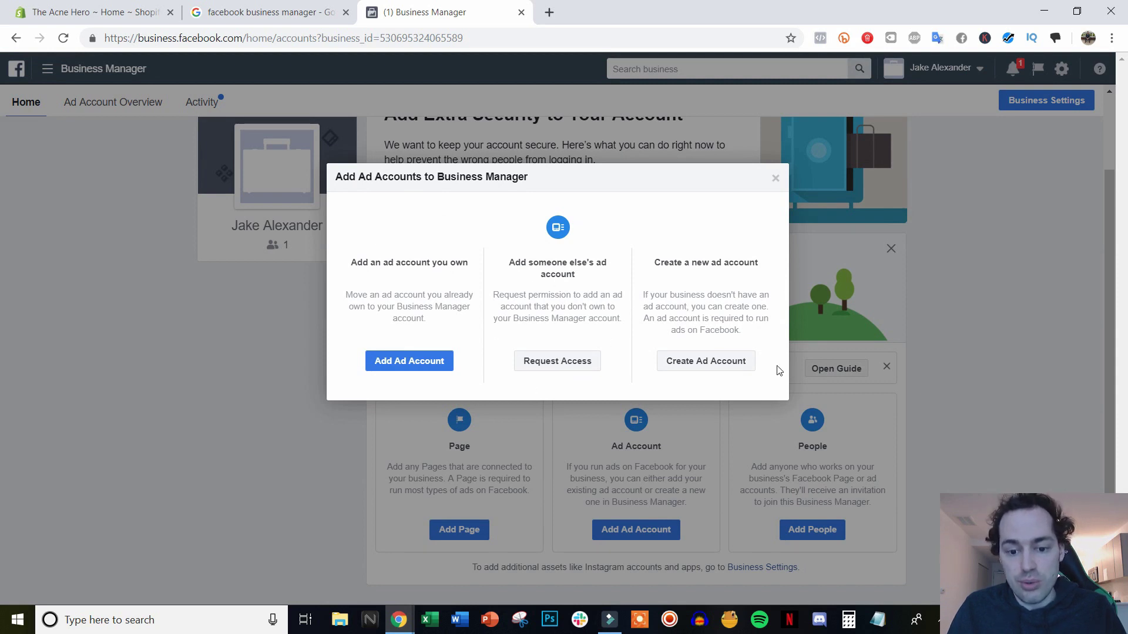
Choose to create a new ad account and name it 'Store Name'.
{"action": "left_click", "coordinate": [713, 362]}
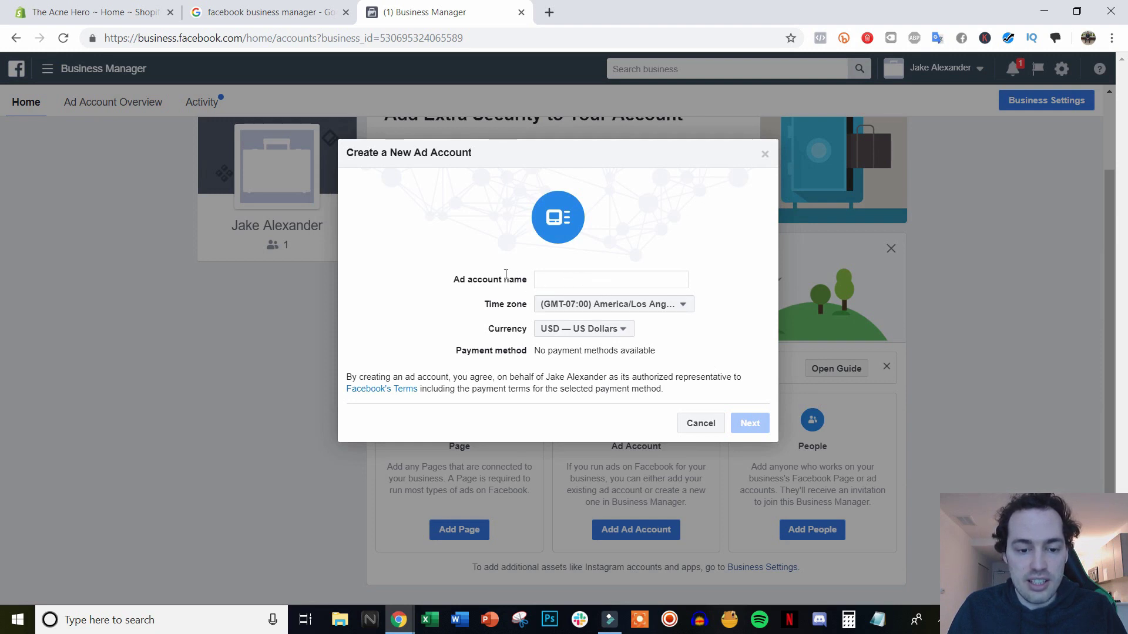
{"action": "left_click", "coordinate": [593, 279]}
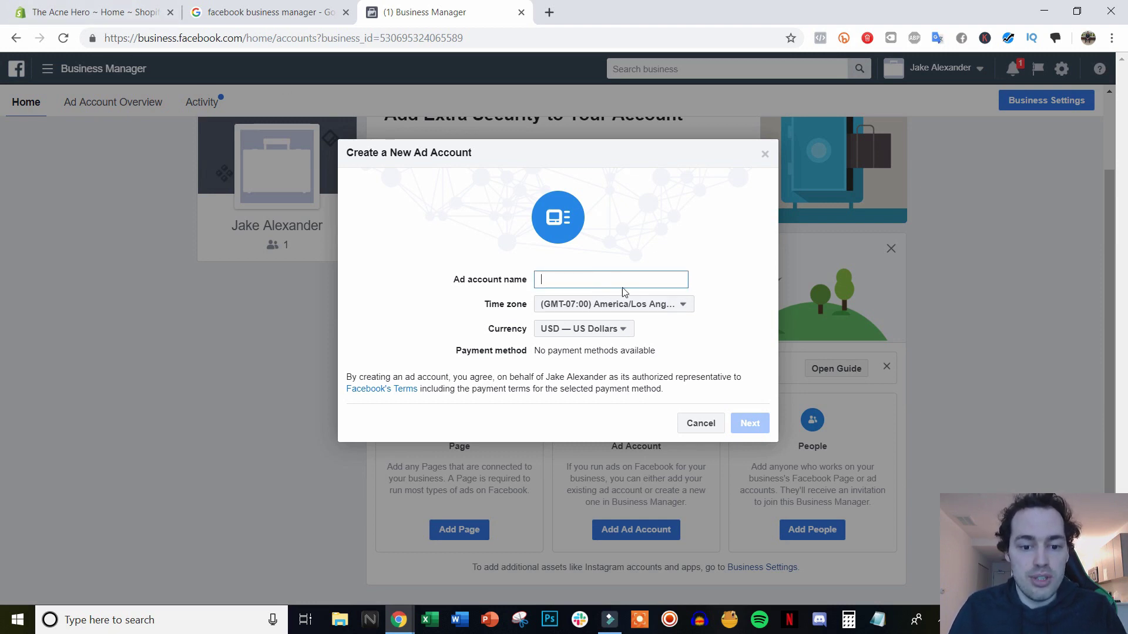
{"action": "type", "text": "Store "}
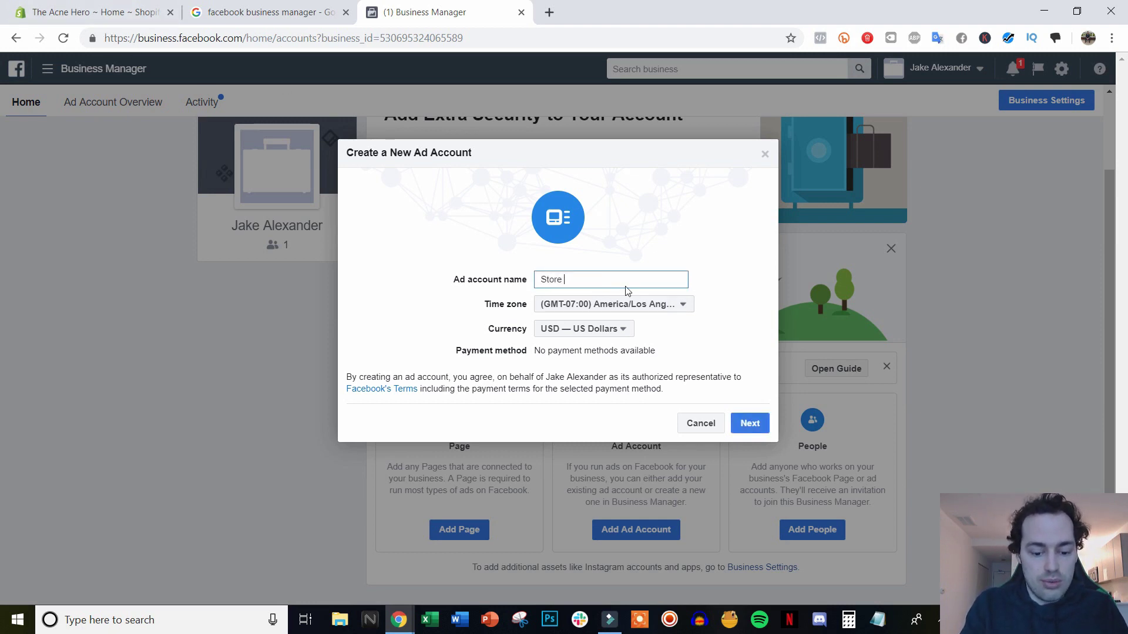
{"action": "type", "text": "Name"}
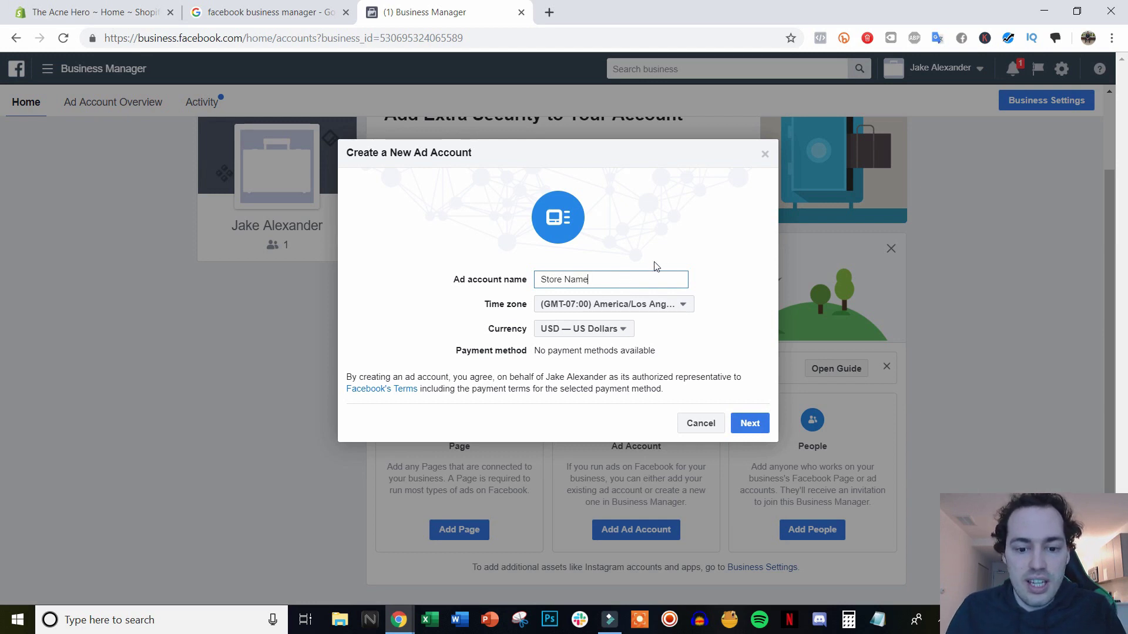
Set the ad account time zone to (GMT-05:00) America/Chicago.
{"action": "left_click", "coordinate": [676, 305]}
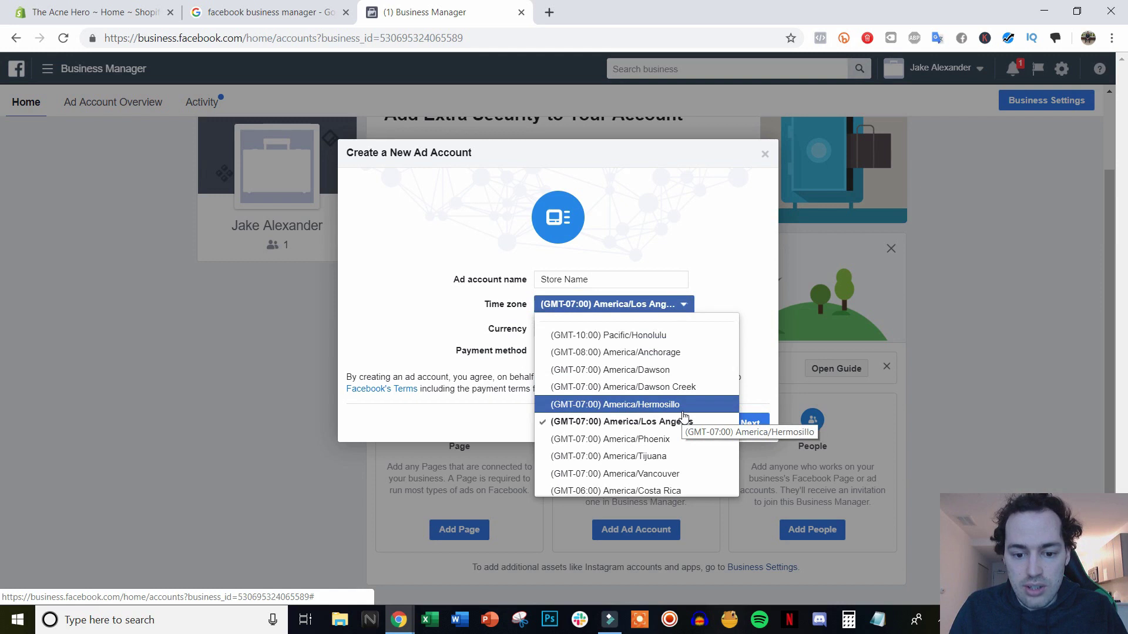
{"action": "scroll", "coordinate": [683, 417], "scroll_direction": "down", "scroll_amount": 3}
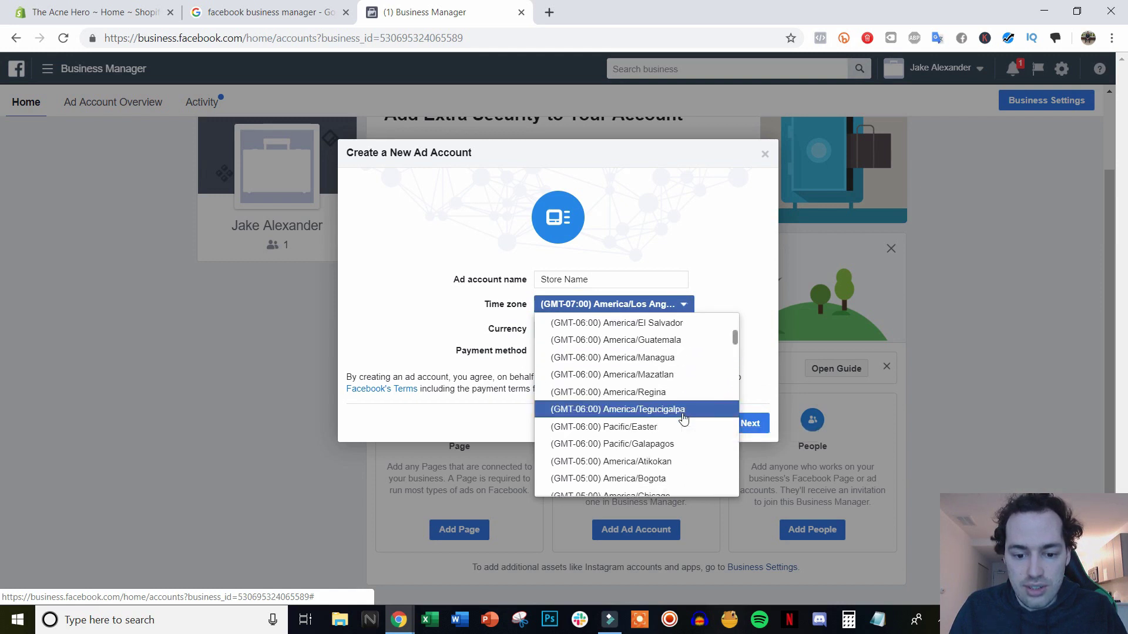
{"action": "scroll", "coordinate": [683, 417], "scroll_direction": "up", "scroll_amount": 1}
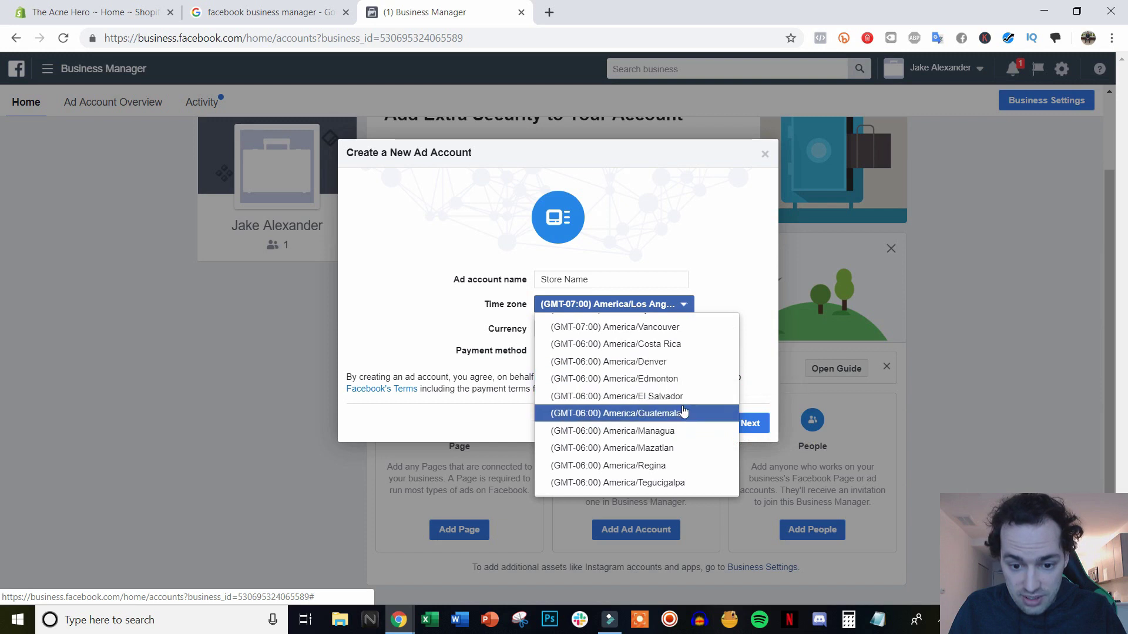
{"action": "scroll", "coordinate": [675, 465], "scroll_direction": "down", "scroll_amount": 1}
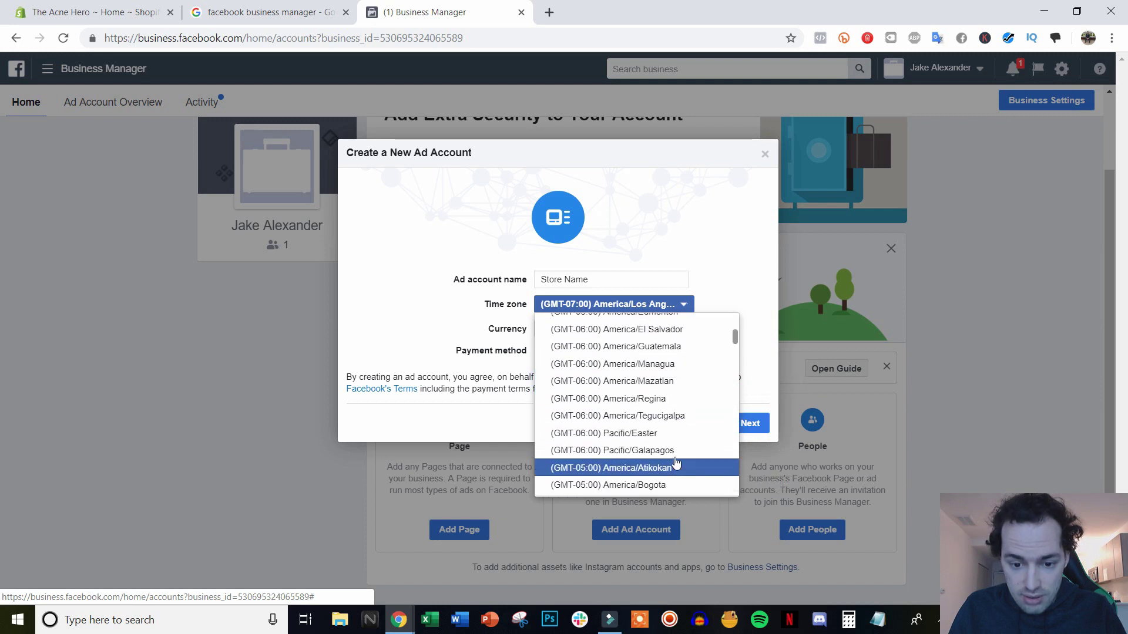
{"action": "scroll", "coordinate": [676, 464], "scroll_direction": "up", "scroll_amount": 2}
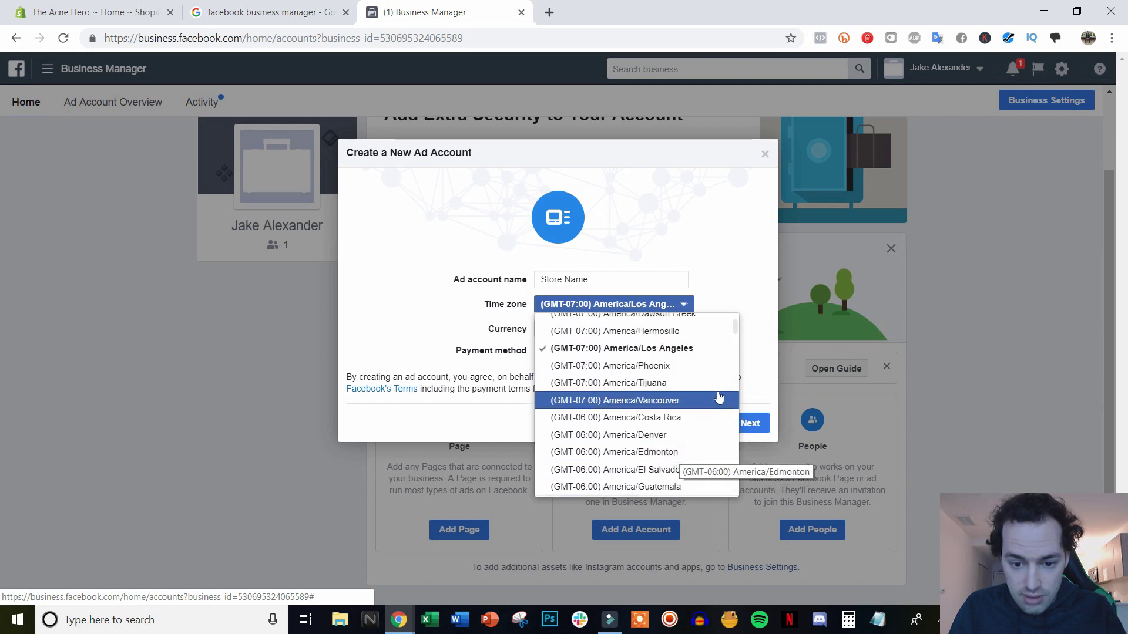
{"action": "scroll", "coordinate": [704, 422], "scroll_direction": "up", "scroll_amount": 1}
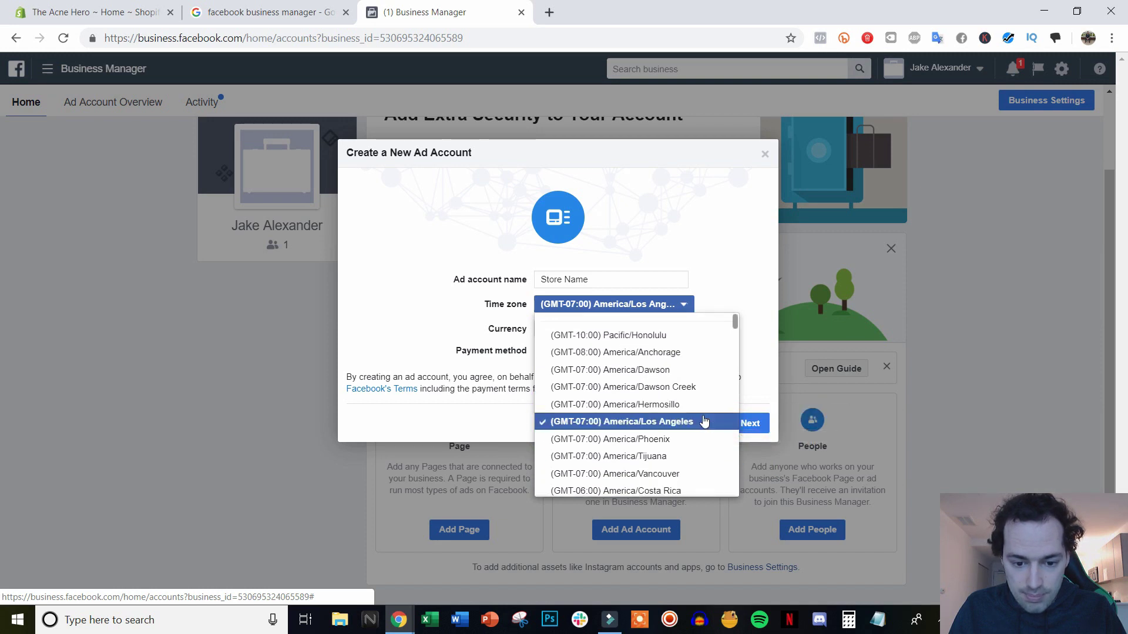
{"action": "scroll", "coordinate": [704, 422], "scroll_direction": "down", "scroll_amount": 1}
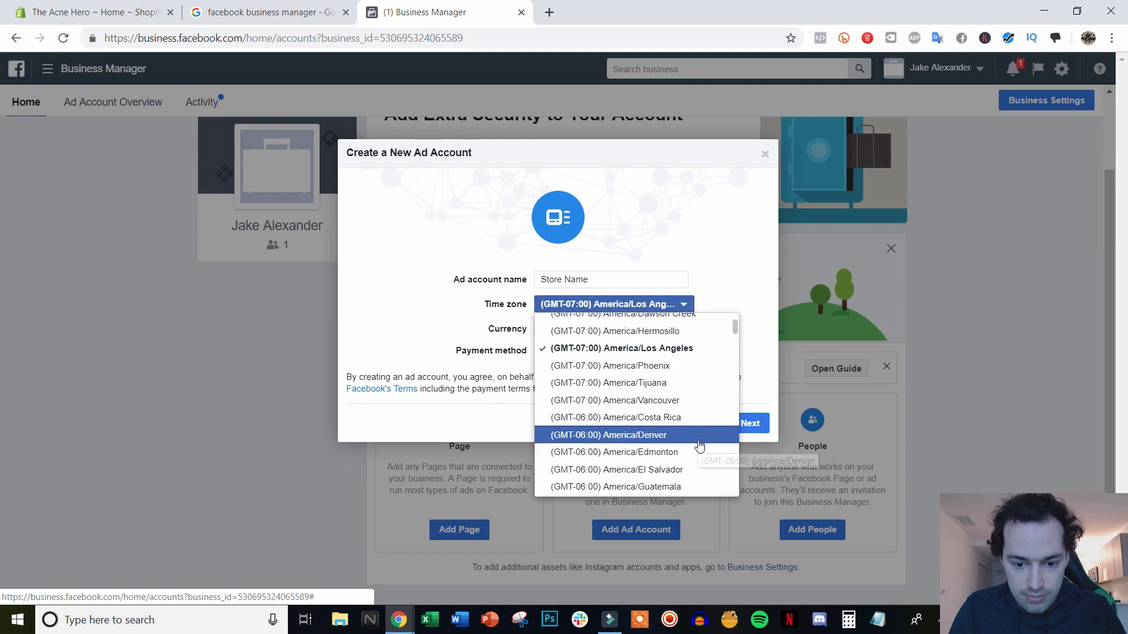
{"action": "scroll", "coordinate": [699, 449], "scroll_direction": "down", "scroll_amount": 1}
{"action": "scroll", "coordinate": [698, 452], "scroll_direction": "down", "scroll_amount": 2}
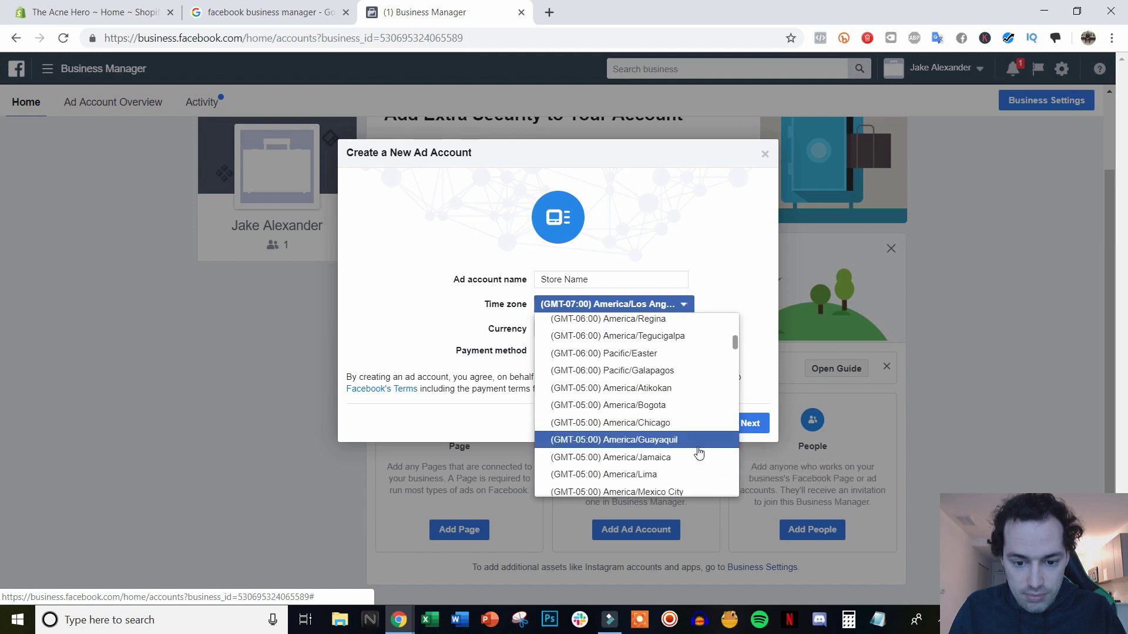
{"action": "scroll", "coordinate": [698, 452], "scroll_direction": "down", "scroll_amount": 1}
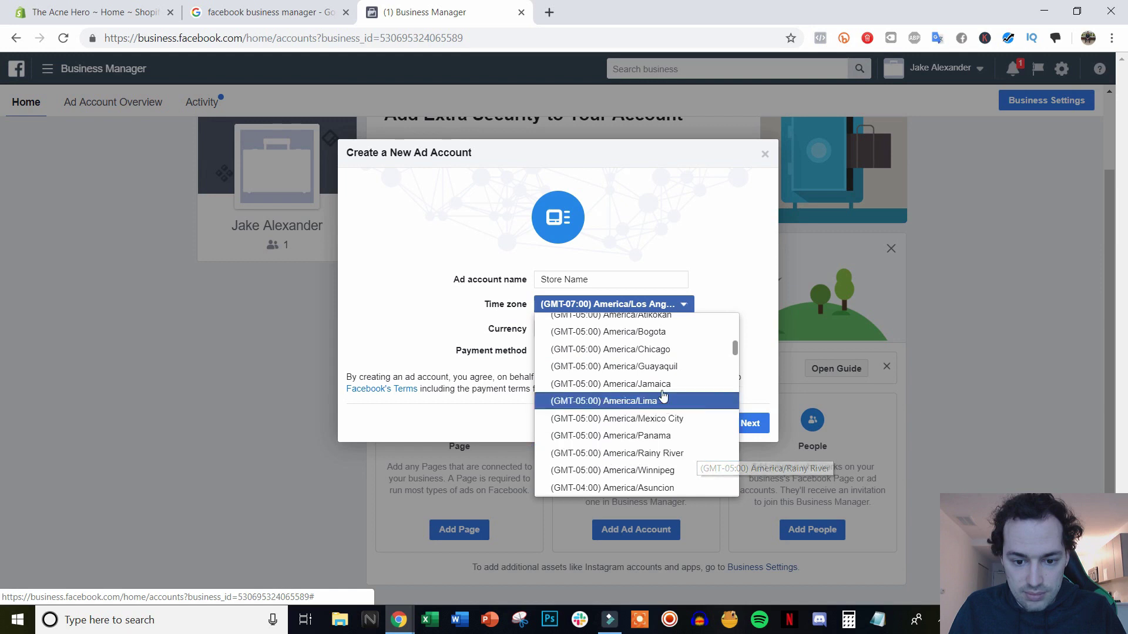
{"action": "left_click", "coordinate": [663, 351]}
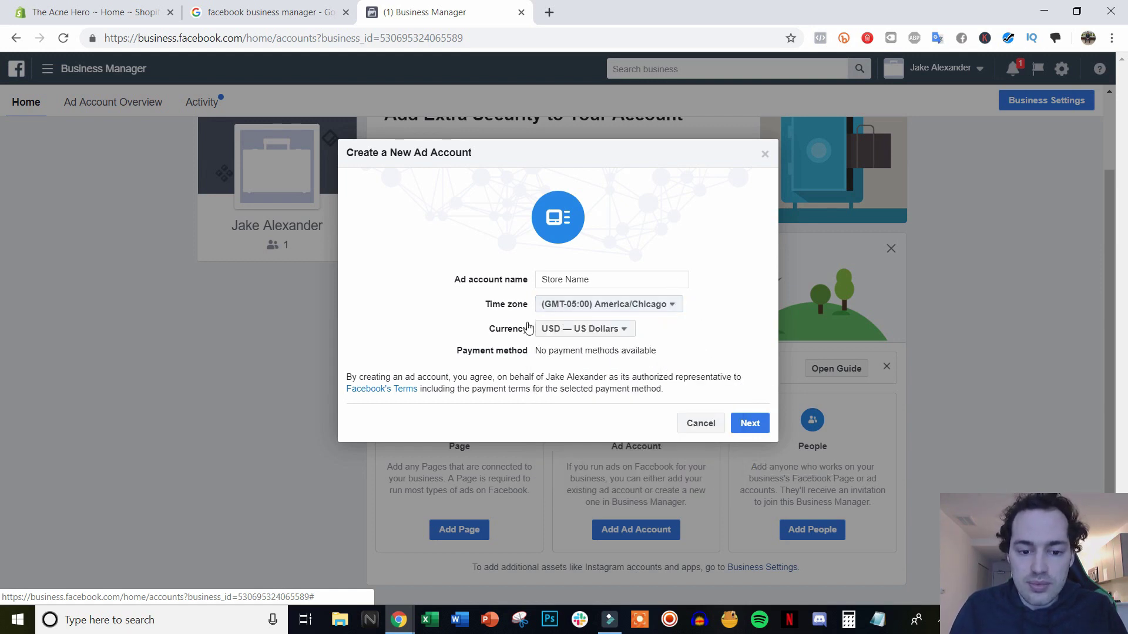
Create the Store Name ad account for My business.
{"action": "left_click", "coordinate": [750, 424]}
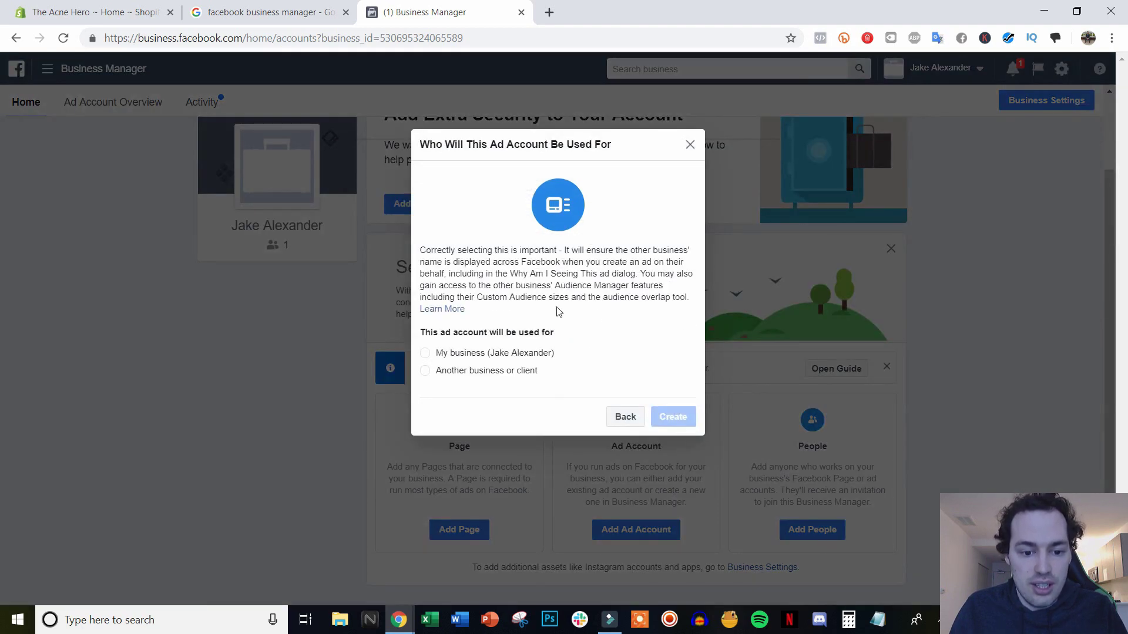
{"action": "left_click", "coordinate": [462, 356]}
{"action": "left_click", "coordinate": [667, 415]}
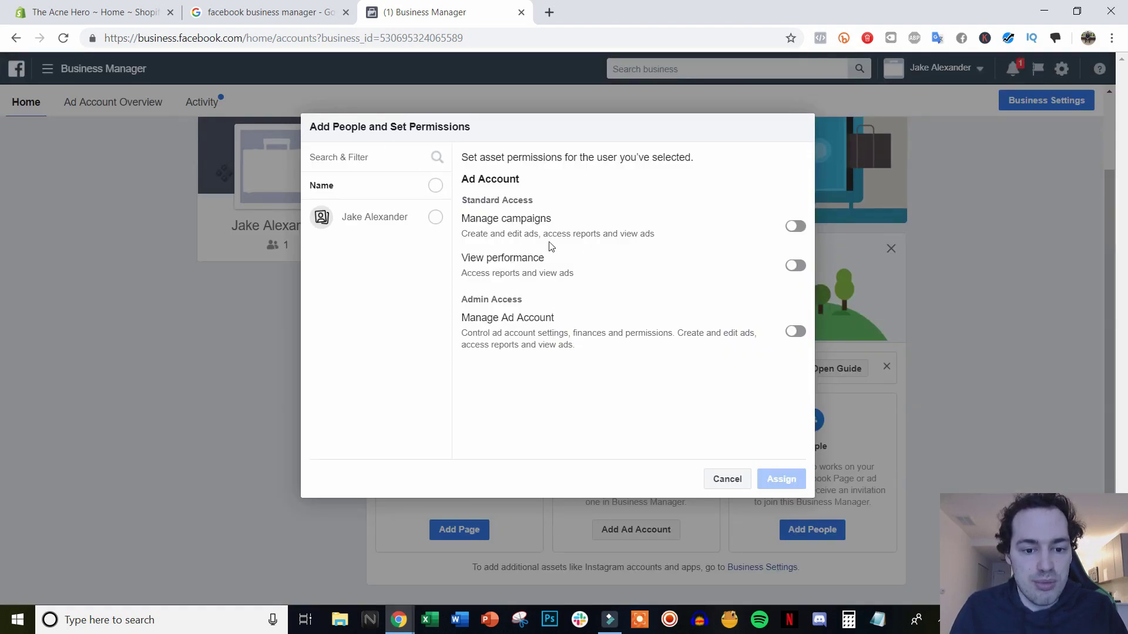
Assign the selected person Manage Ad Account and full admin access.
{"action": "left_click", "coordinate": [421, 224]}
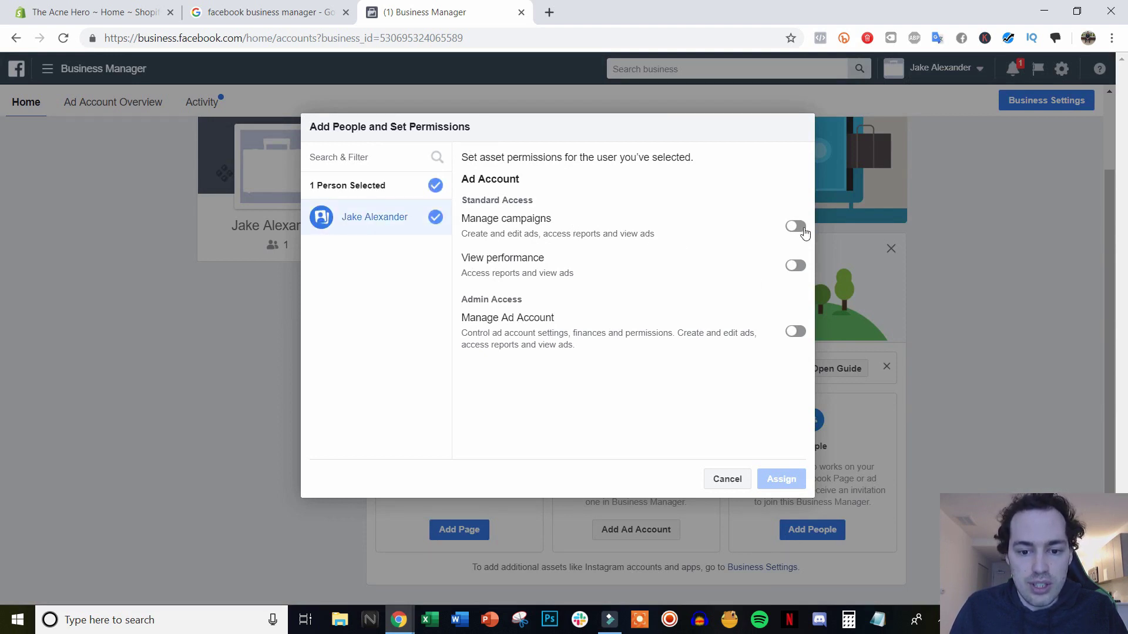
{"action": "left_click", "coordinate": [798, 227]}
{"action": "left_click", "coordinate": [799, 332]}
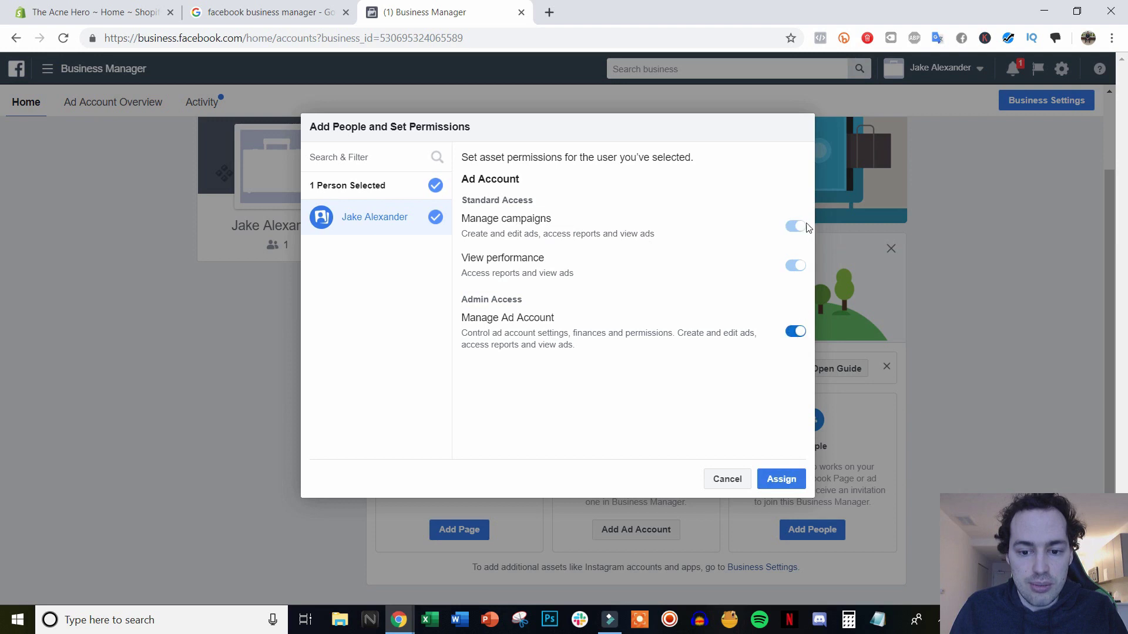
{"action": "left_click", "coordinate": [774, 479]}
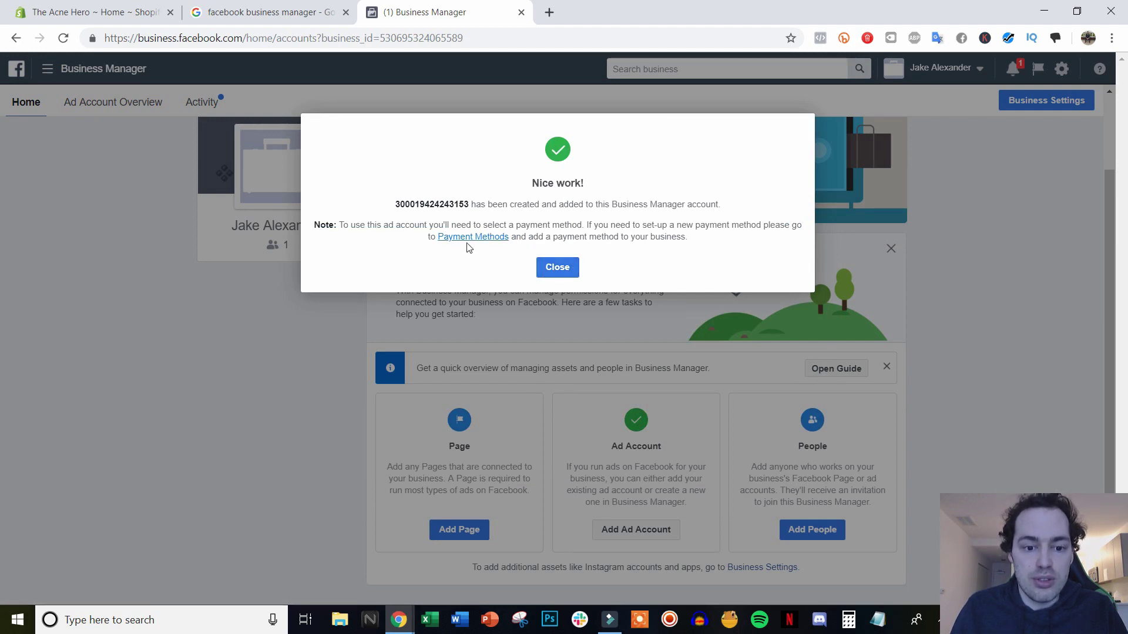
Close the Nice work! confirmation and go to Ads Manager from the menu.
{"action": "left_click", "coordinate": [557, 267]}
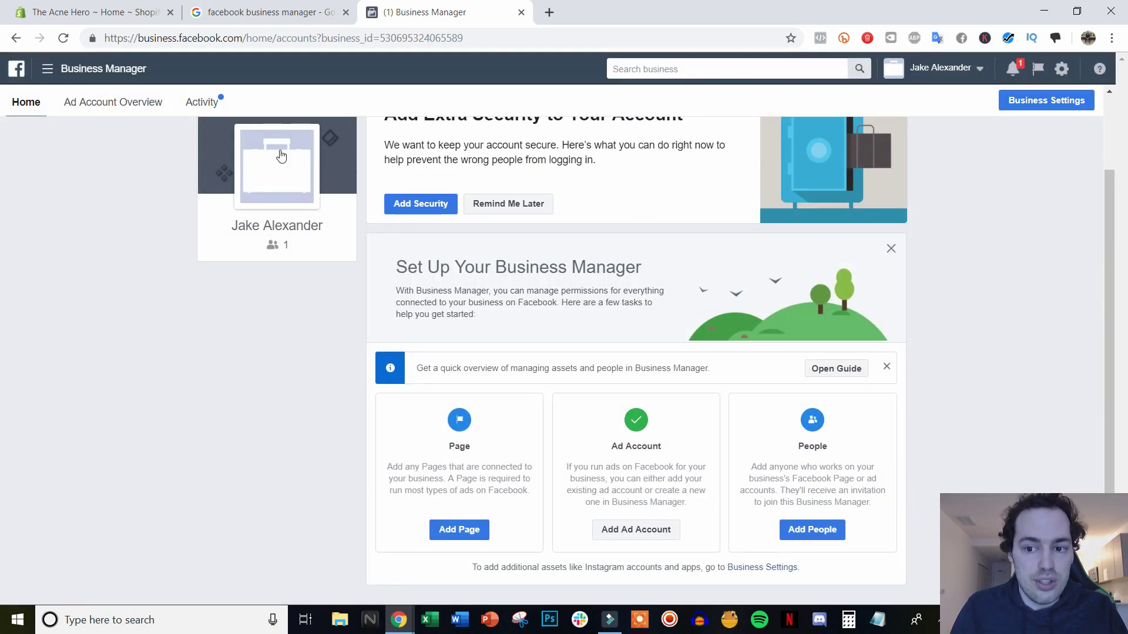
{"action": "left_click", "coordinate": [76, 72]}
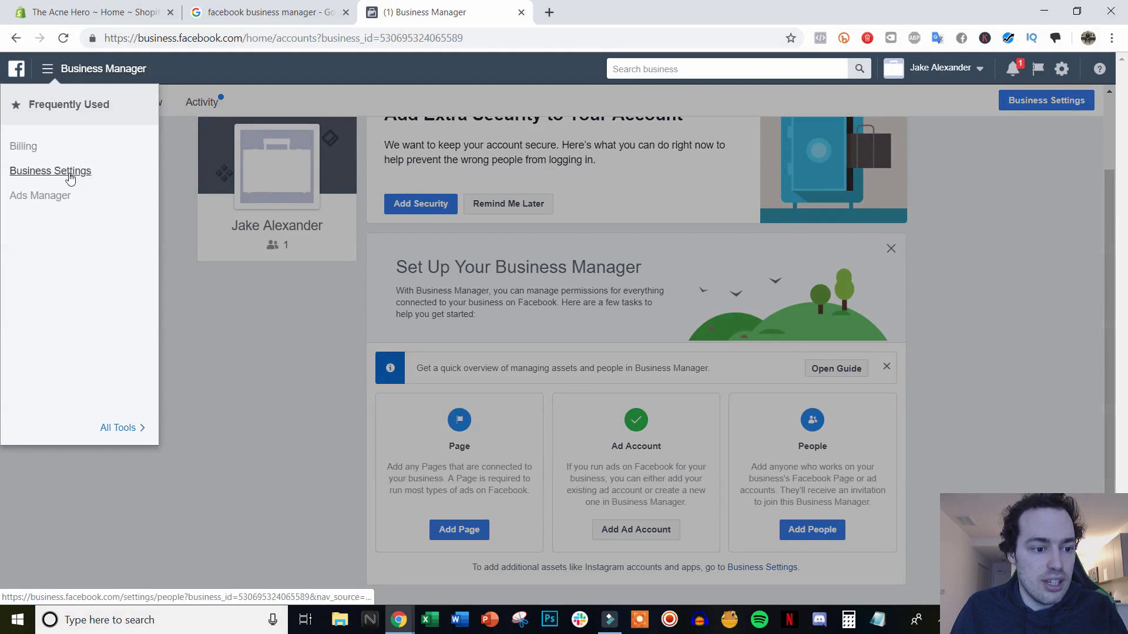
{"action": "left_click", "coordinate": [29, 197]}
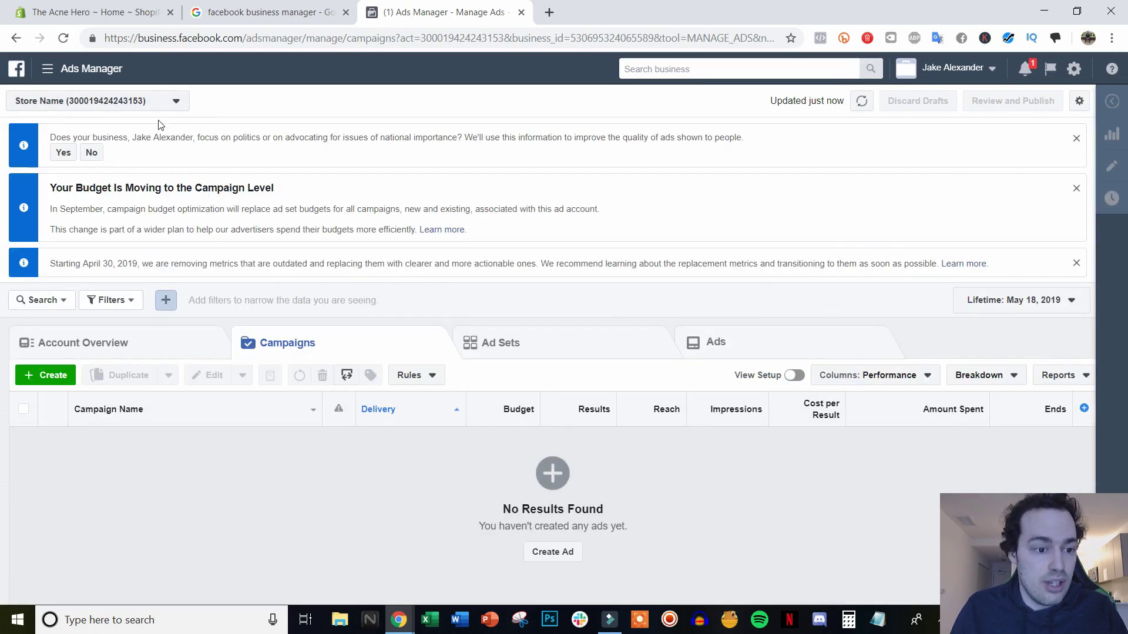
Go to Events Manager's Pixels page via All Tools and find Create a Pixel.
{"action": "left_click", "coordinate": [79, 69]}
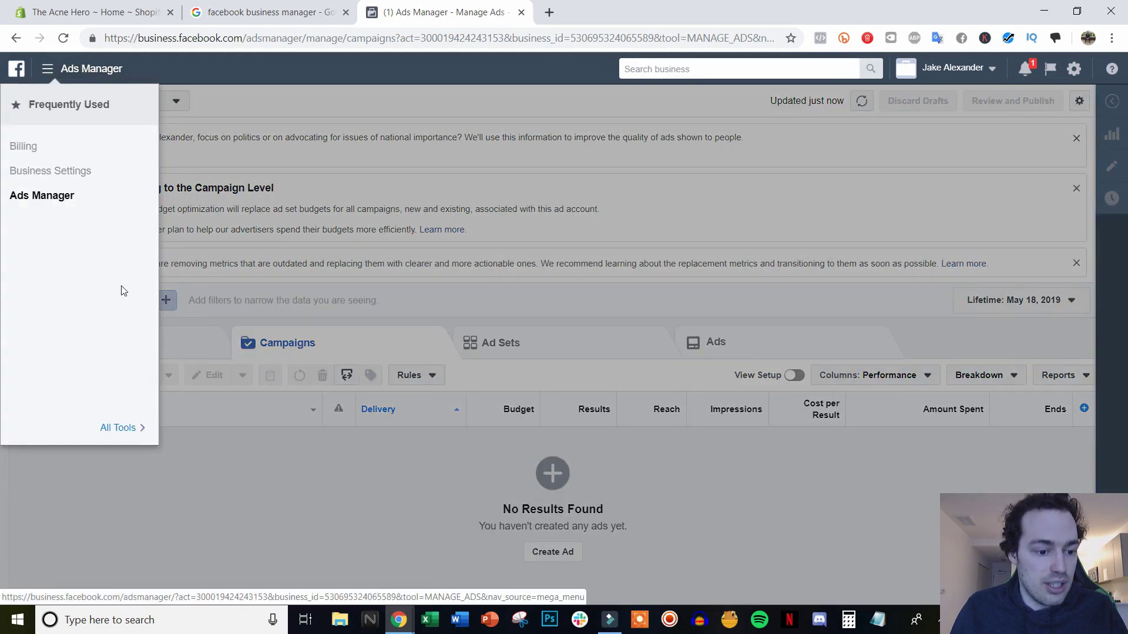
{"action": "left_click", "coordinate": [117, 427]}
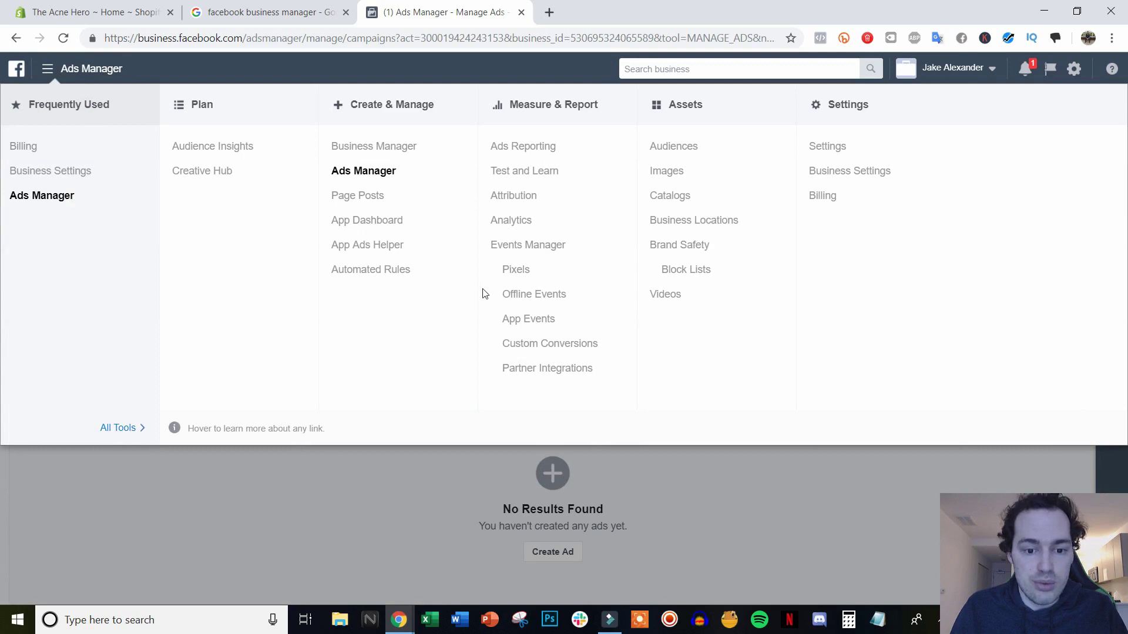
{"action": "left_click", "coordinate": [514, 269]}
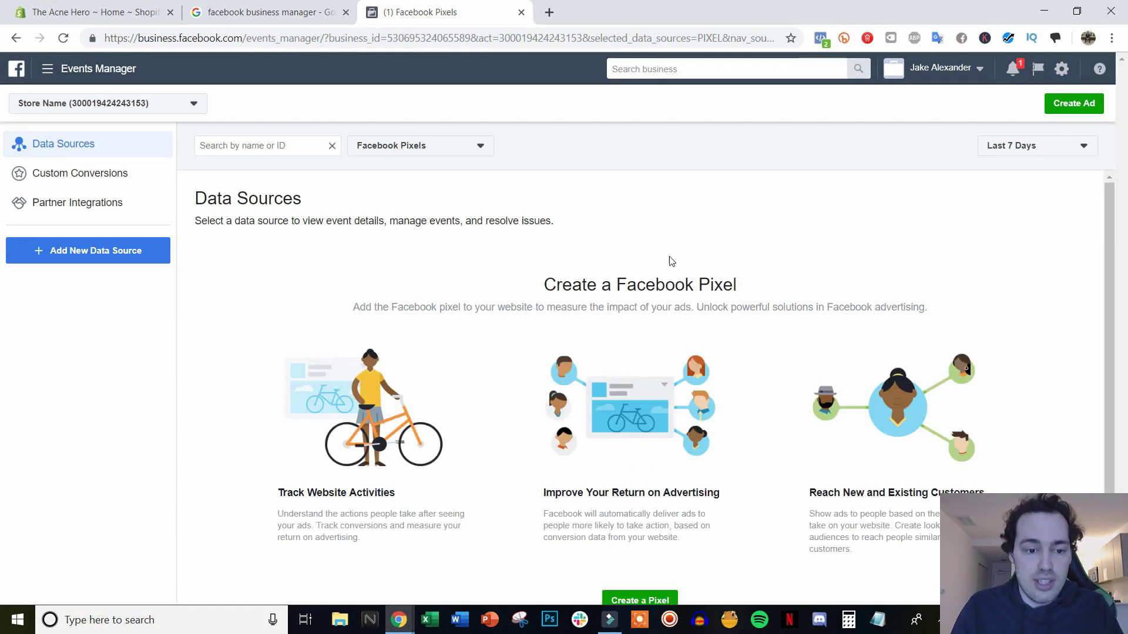
{"action": "left_click_drag", "start_coordinate": [555, 281], "coordinate": [977, 315]}
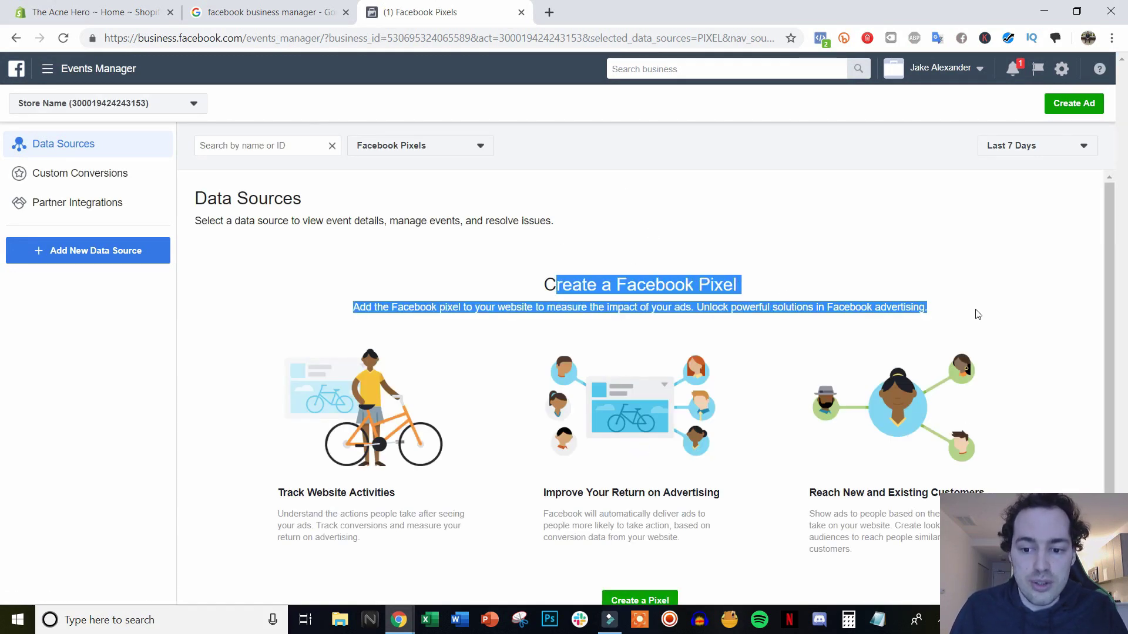
{"action": "left_click", "coordinate": [541, 248]}
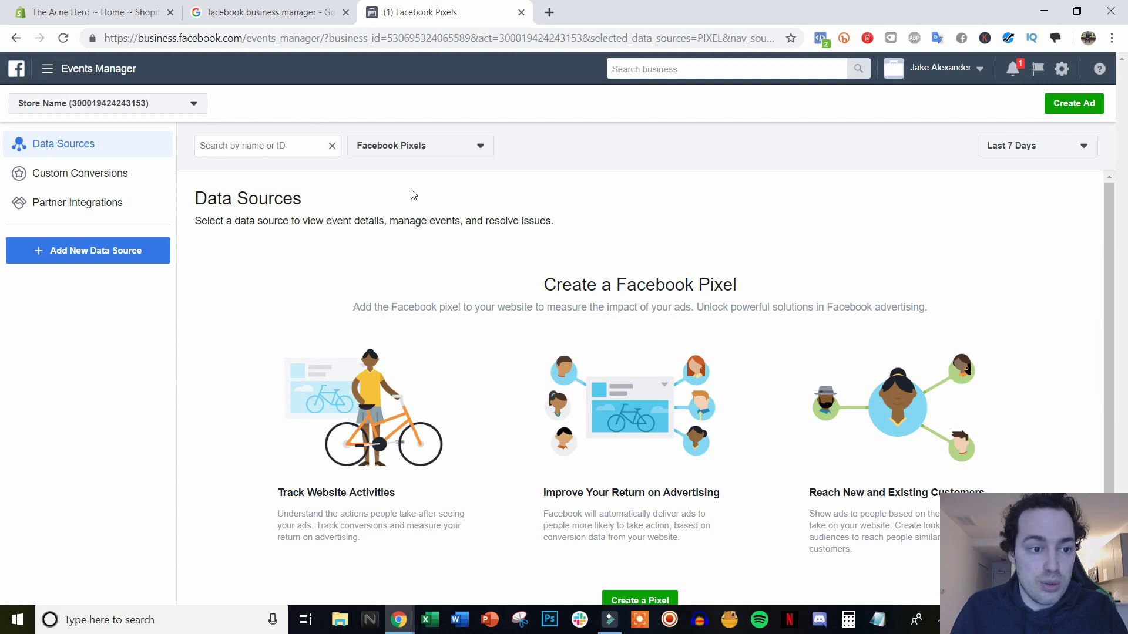
{"action": "scroll", "coordinate": [596, 272], "scroll_direction": "down", "scroll_amount": 1}
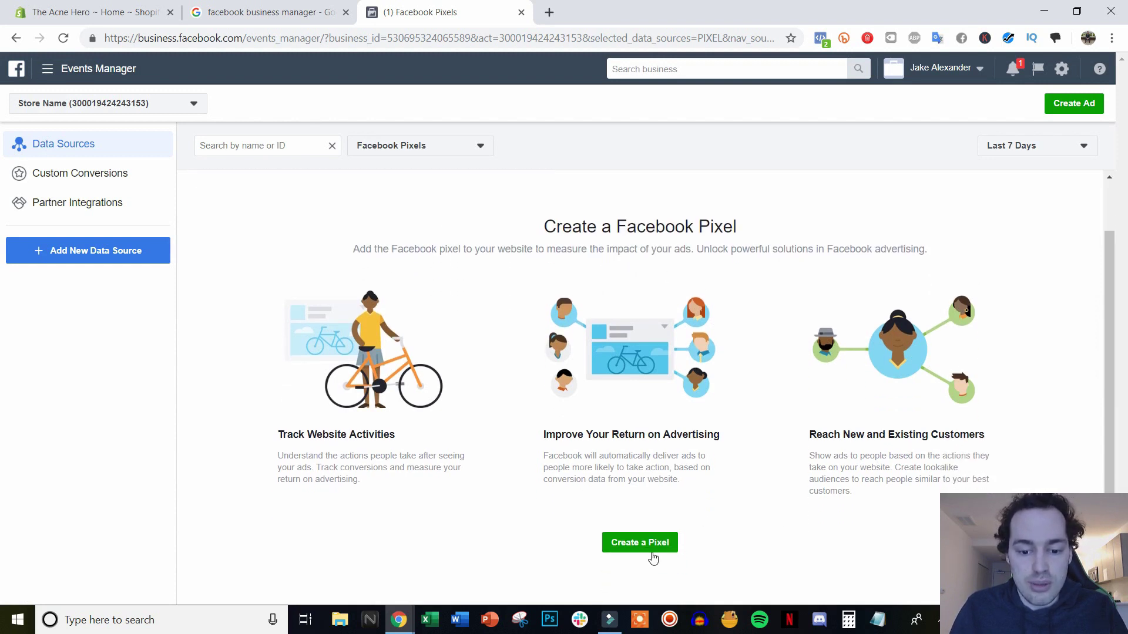
{"action": "left_click", "coordinate": [631, 549]}
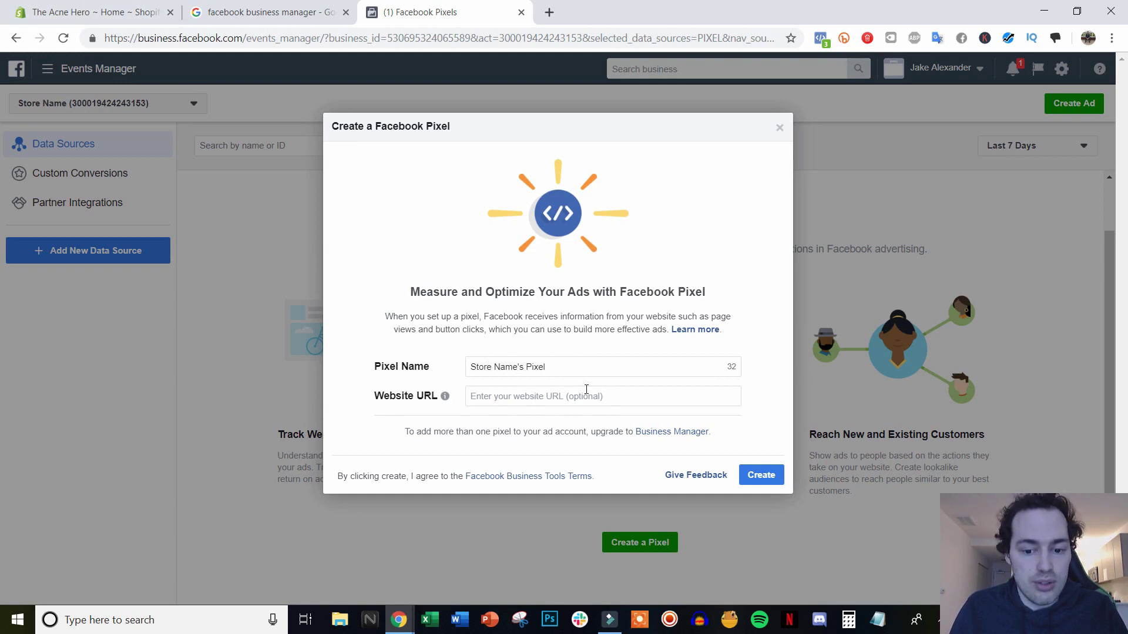
{"action": "left_click", "coordinate": [766, 482]}
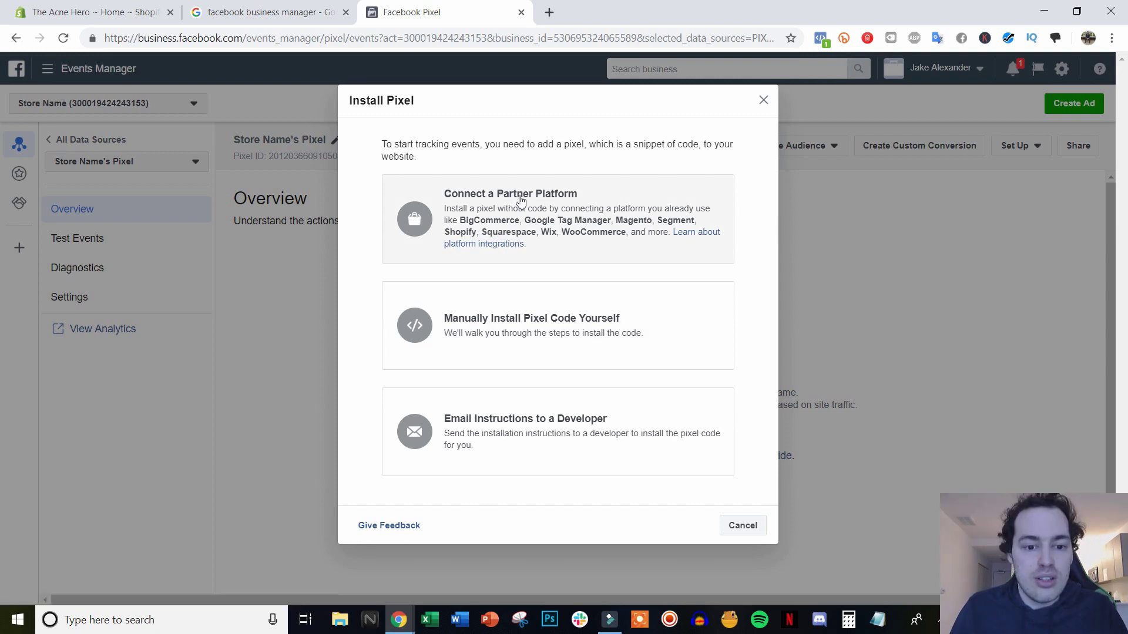
Install the pixel via Connect a Partner Platform, selecting Shopify.
{"action": "left_click", "coordinate": [521, 200]}
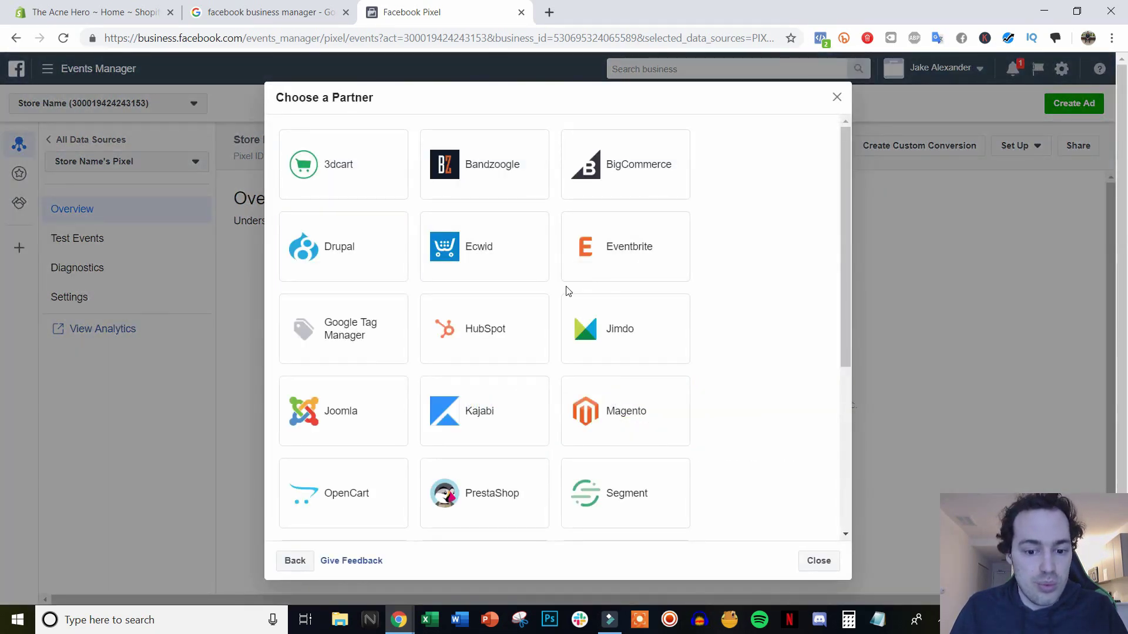
{"action": "scroll", "coordinate": [474, 333], "scroll_direction": "down", "scroll_amount": 1}
{"action": "scroll", "coordinate": [474, 335], "scroll_direction": "down", "scroll_amount": 1}
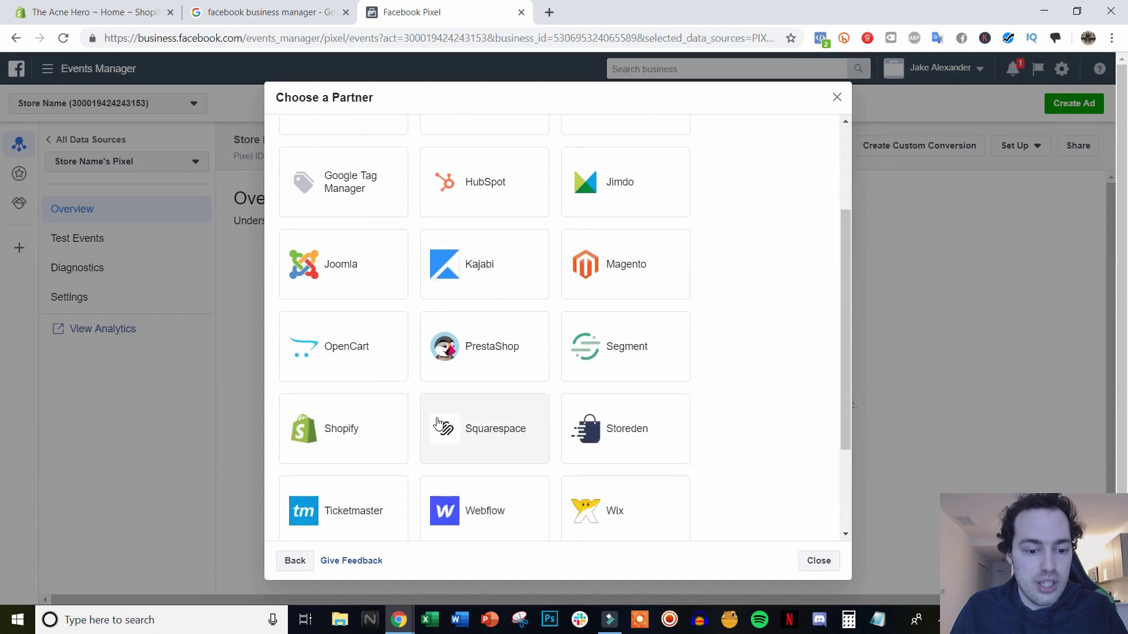
{"action": "left_click", "coordinate": [362, 420]}
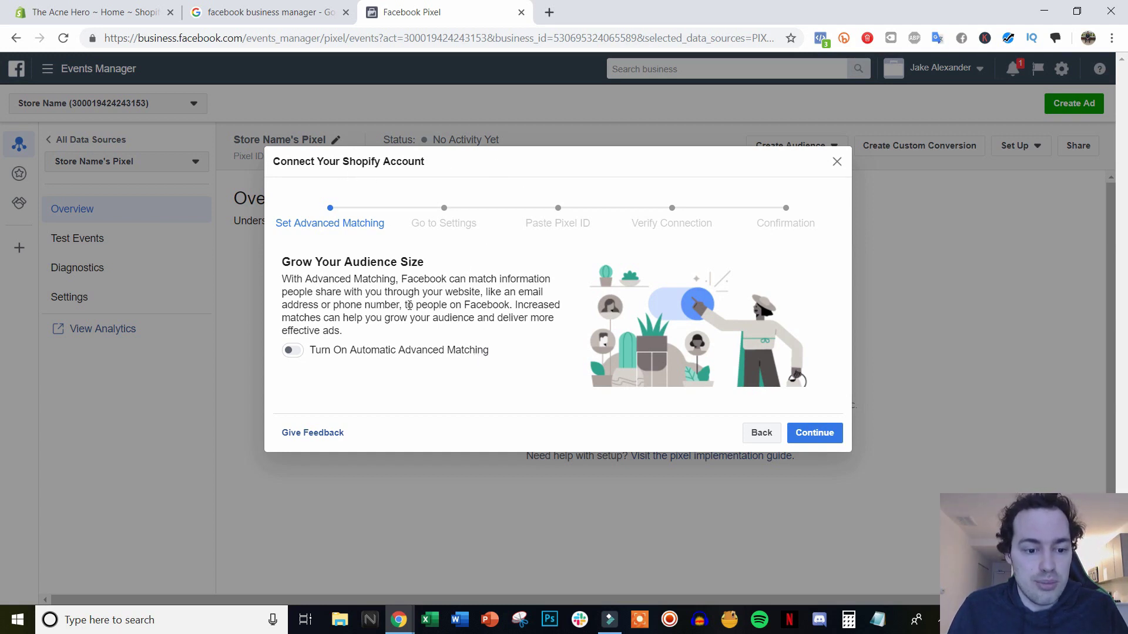
Turn on automatic advanced matching and advance to the Paste Pixel ID step.
{"action": "left_click", "coordinate": [300, 357]}
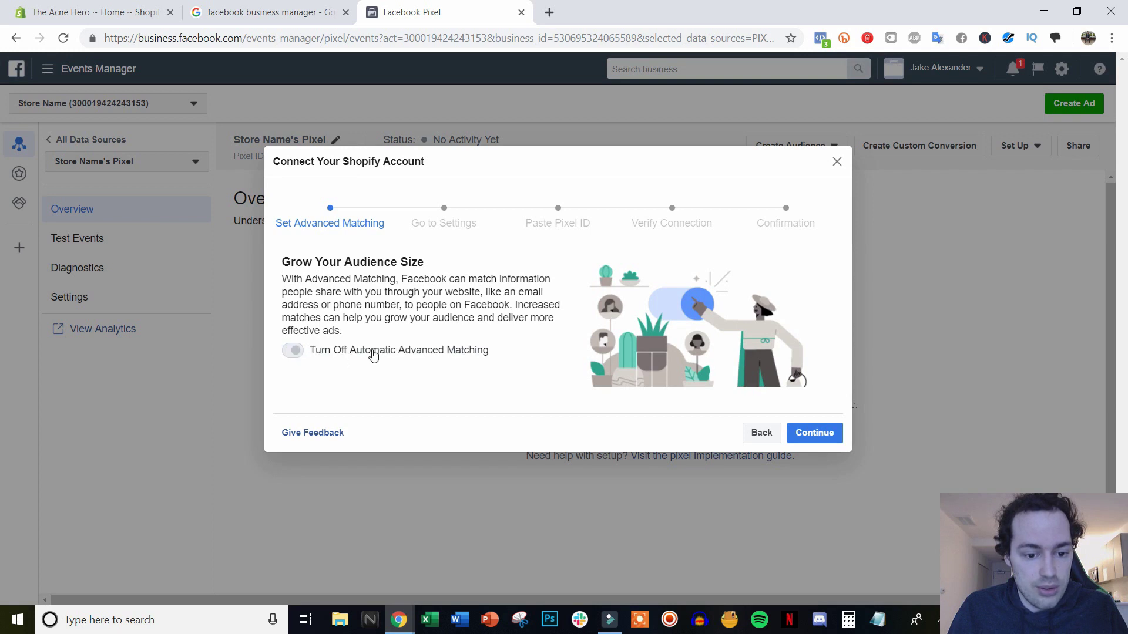
{"action": "left_click", "coordinate": [798, 429]}
{"action": "scroll", "coordinate": [656, 419], "scroll_direction": "down", "scroll_amount": 1}
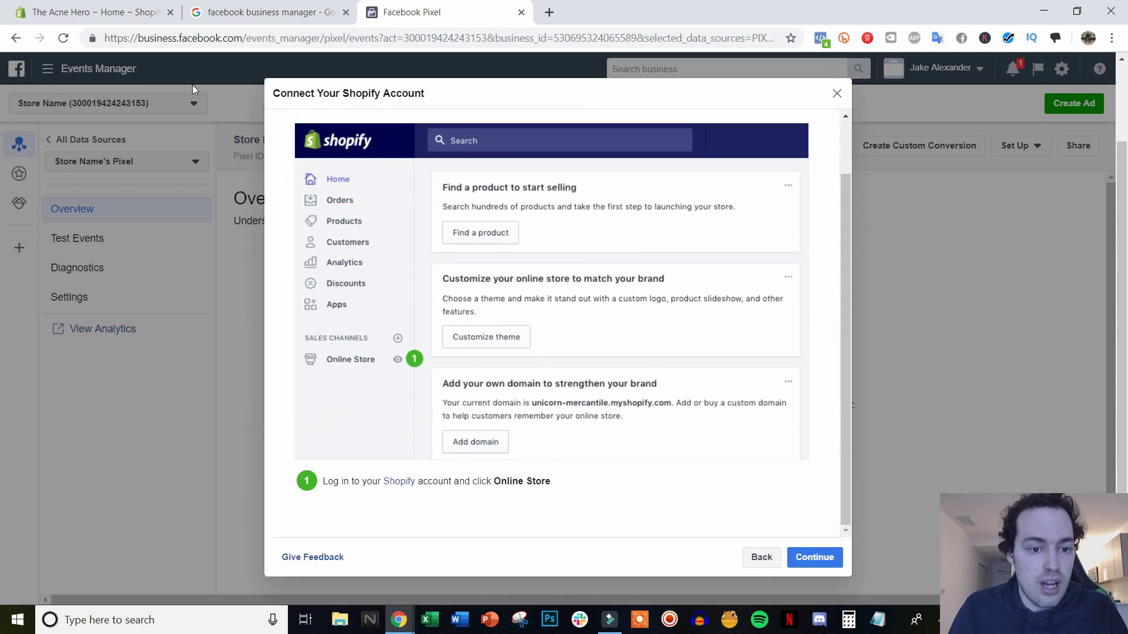
{"action": "left_click", "coordinate": [820, 556]}
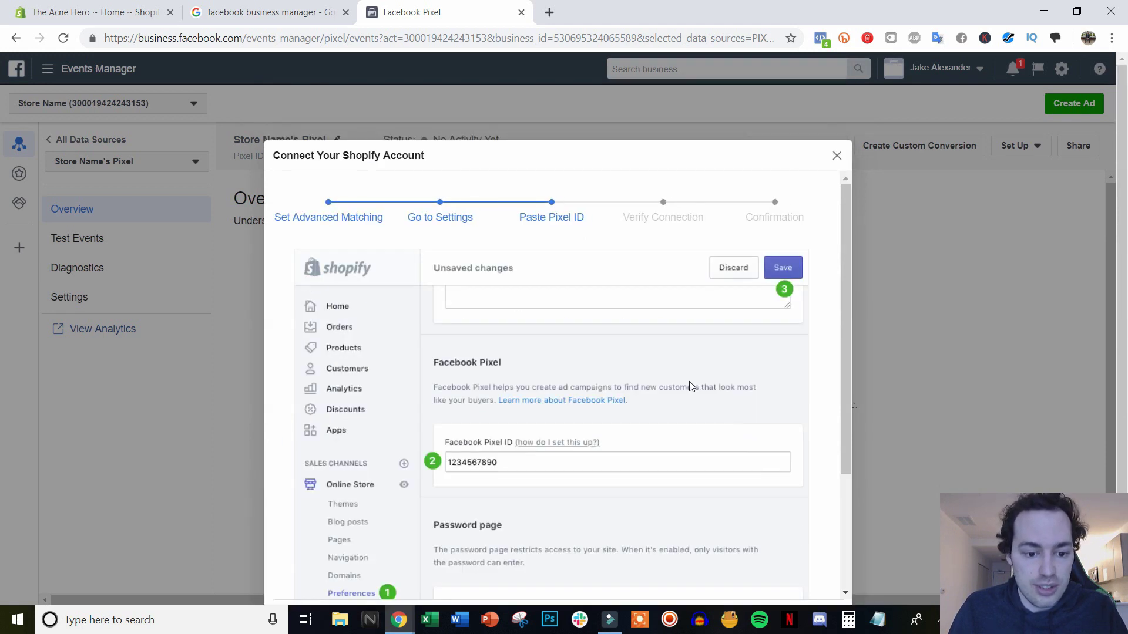
Copy the pixel ID and return to the Shopify admin tab.
{"action": "scroll", "coordinate": [688, 381], "scroll_direction": "down", "scroll_amount": 3}
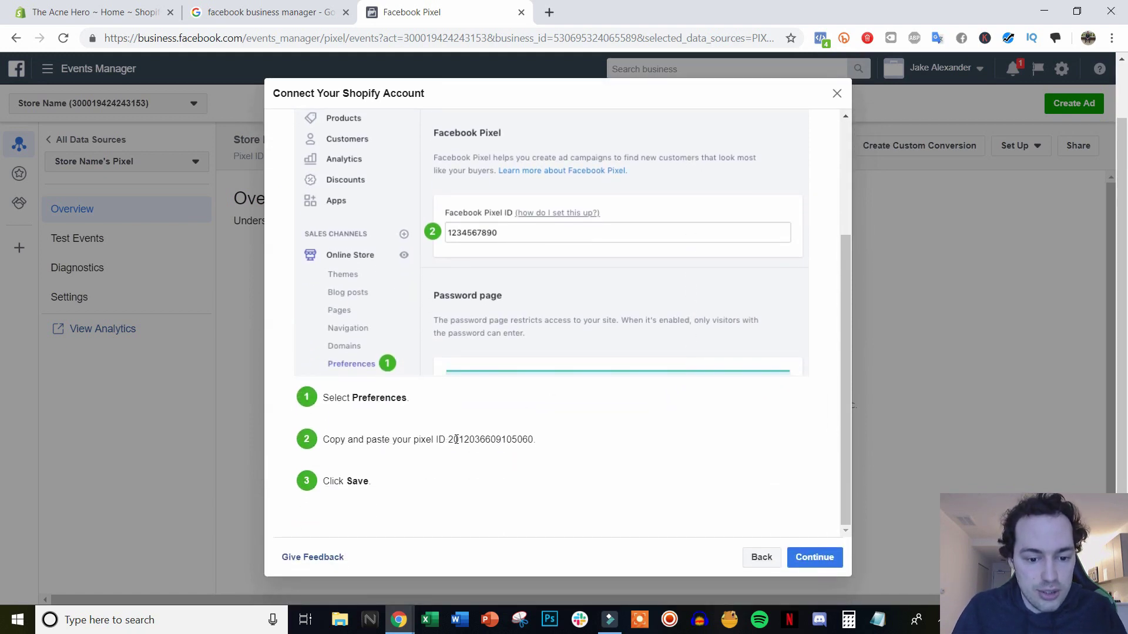
{"action": "left_click_drag", "start_coordinate": [449, 440], "coordinate": [534, 445]}
{"action": "key", "text": "ctrl+c"}
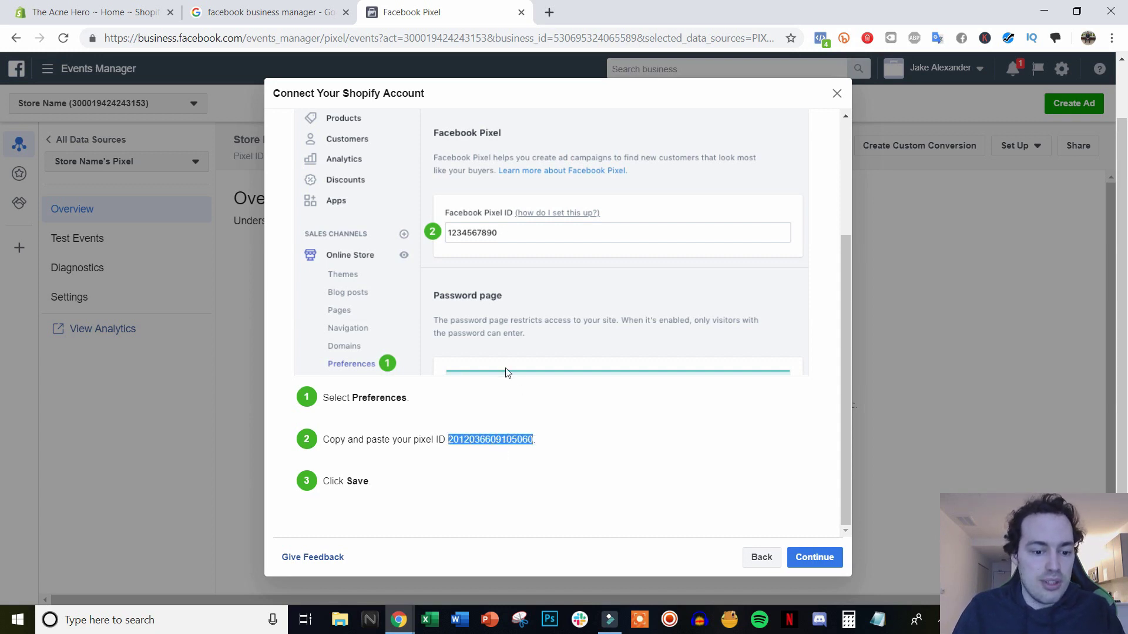
{"action": "left_click", "coordinate": [75, 4]}
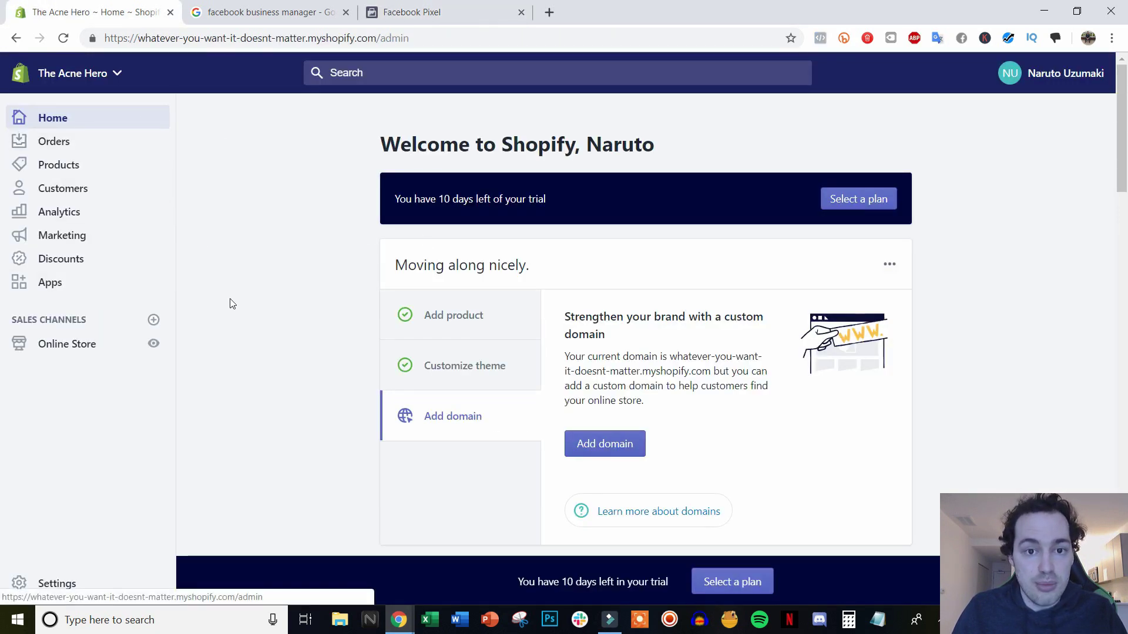
Paste the copied pixel ID into the Facebook Pixel ID field in Shopify's Online Store Preferences.
{"action": "left_click", "coordinate": [74, 344]}
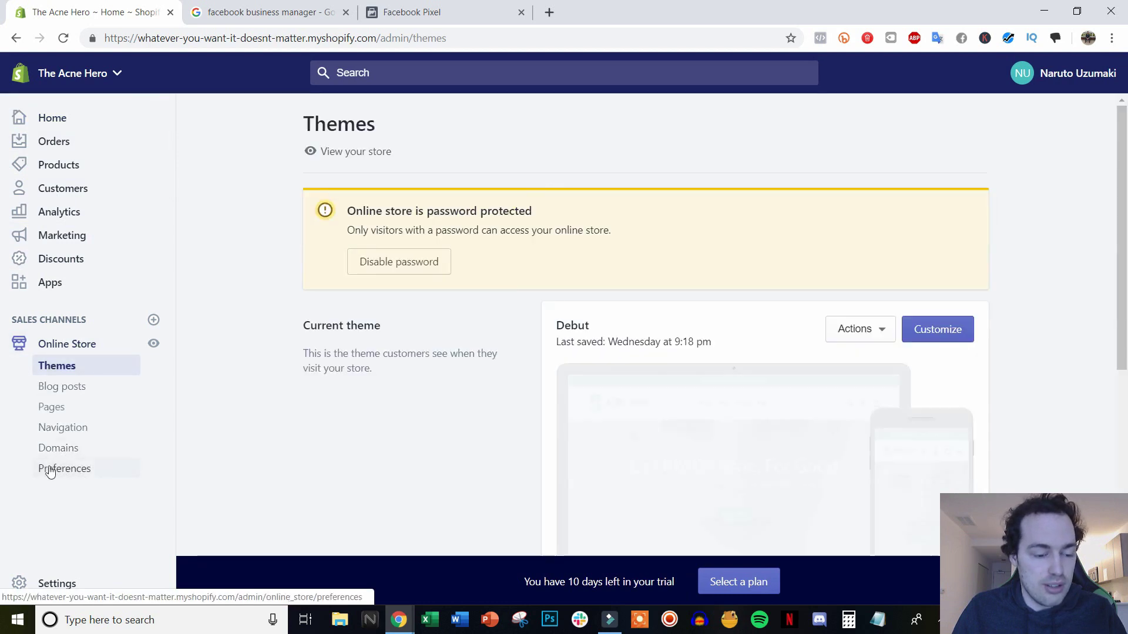
{"action": "left_click", "coordinate": [69, 469]}
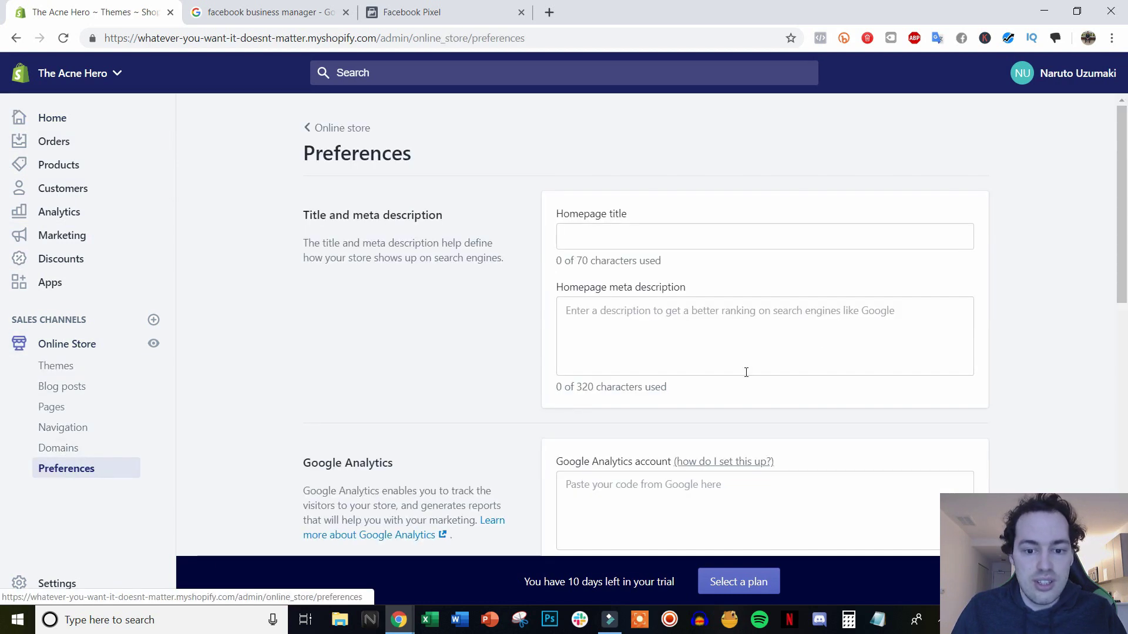
{"action": "scroll", "coordinate": [969, 387], "scroll_direction": "down", "scroll_amount": 1}
{"action": "scroll", "coordinate": [969, 387], "scroll_direction": "down", "scroll_amount": 3}
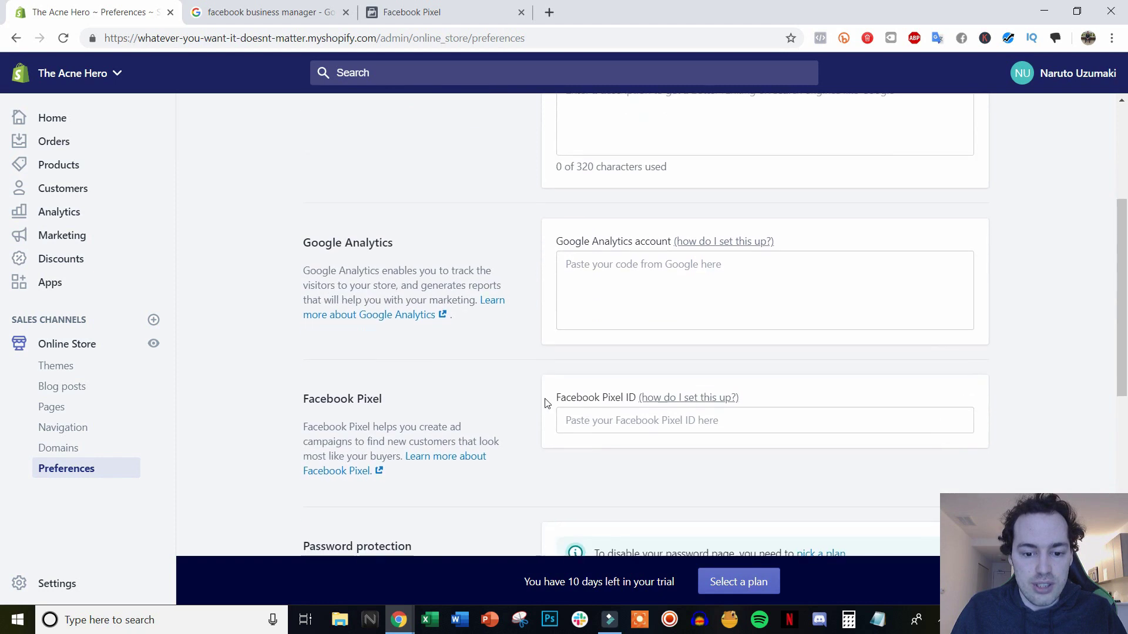
{"action": "left_click", "coordinate": [596, 422]}
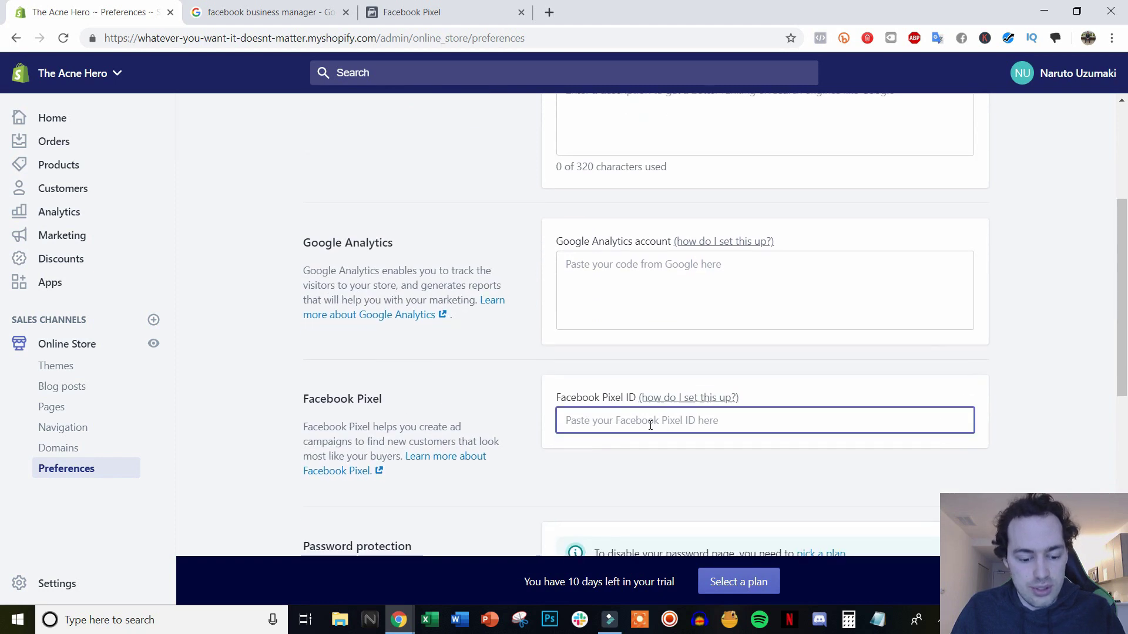
{"action": "key", "text": "ctrl+v"}
Save the Shopify preferences and advance the Facebook wizard to the Verify Connection step.
{"action": "left_click", "coordinate": [975, 76]}
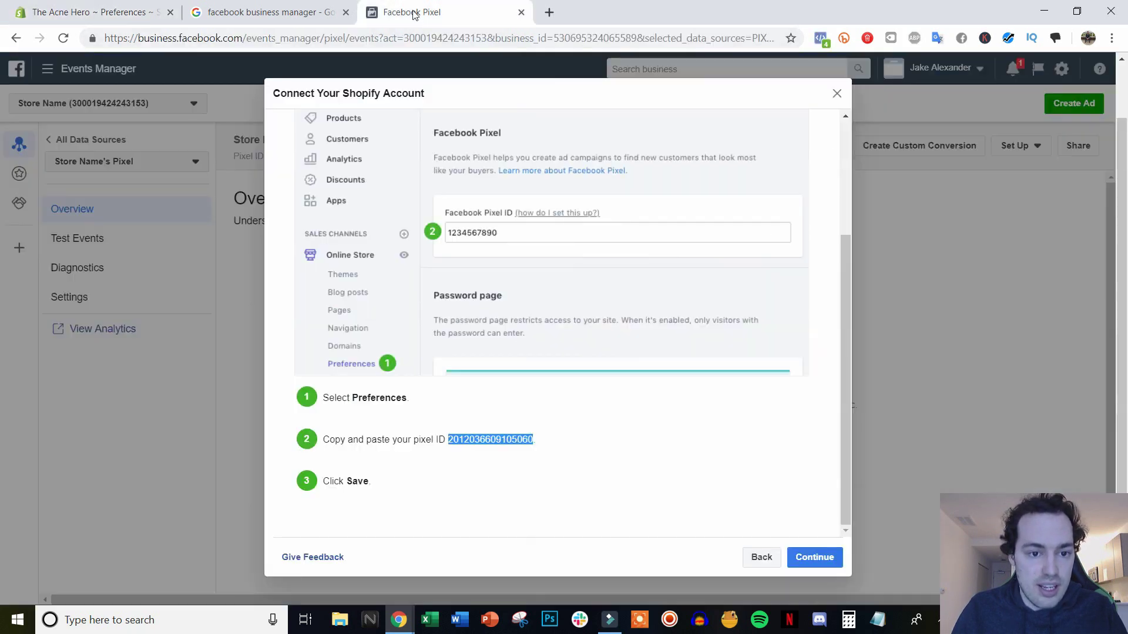
{"action": "left_click", "coordinate": [414, 11]}
{"action": "left_click", "coordinate": [826, 557]}
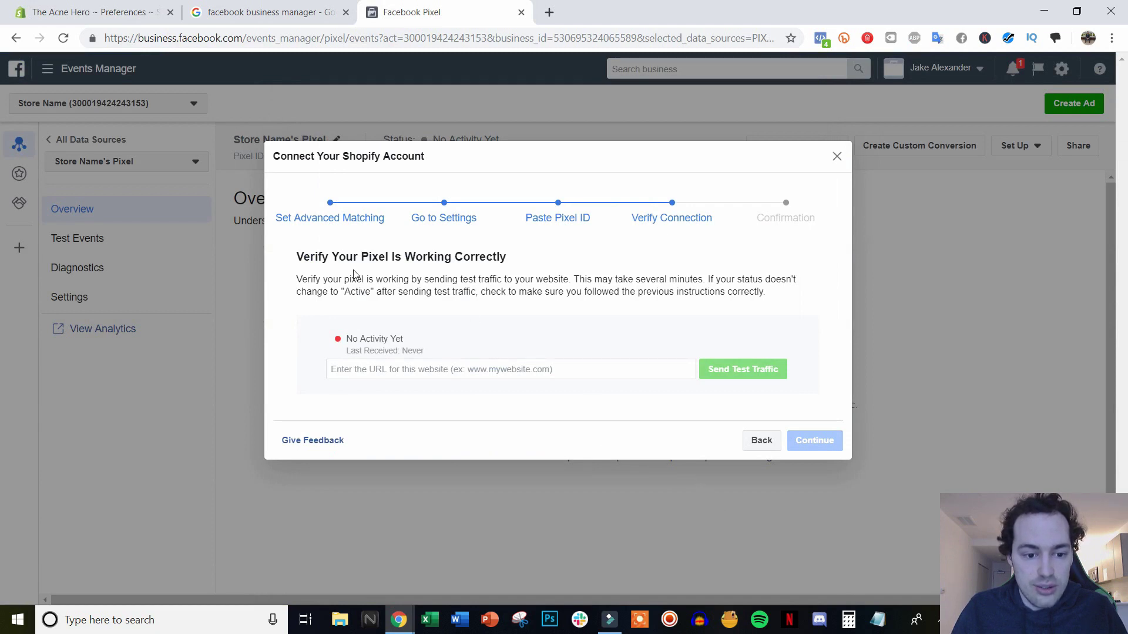
Open the live Shopify storefront and copy its web address.
{"action": "left_click_drag", "start_coordinate": [309, 284], "coordinate": [523, 278]}
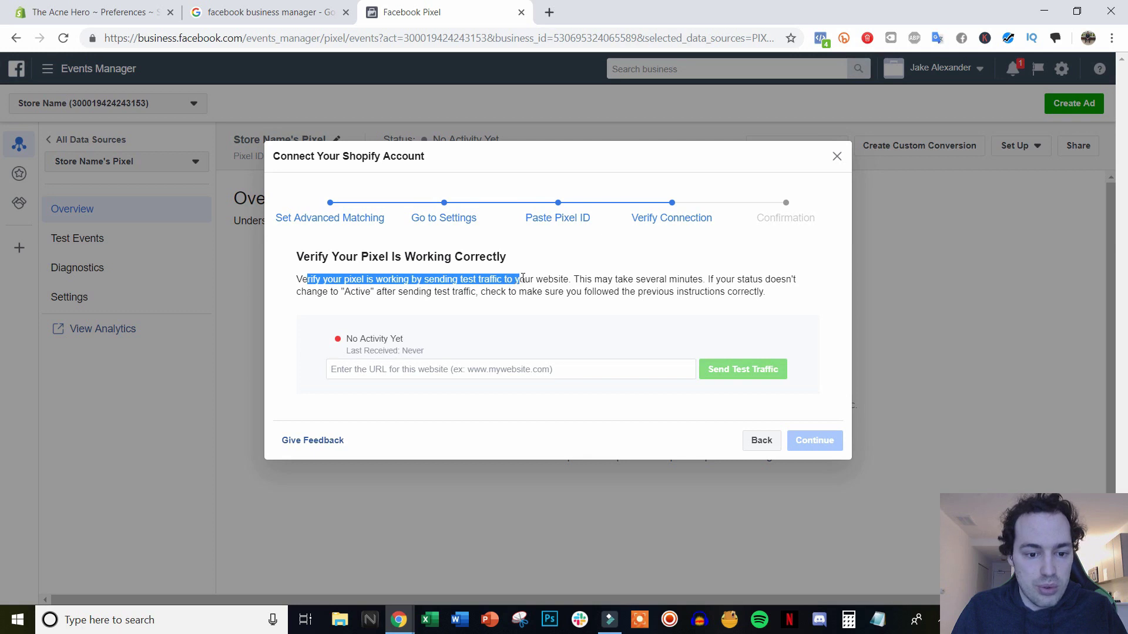
{"action": "left_click", "coordinate": [551, 281]}
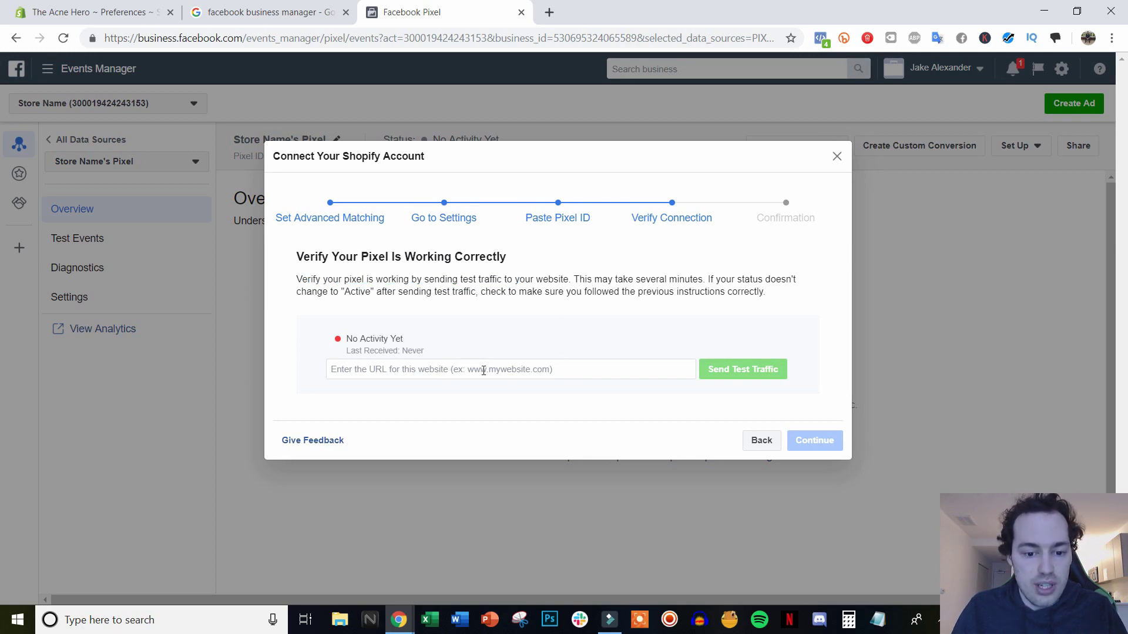
{"action": "left_click", "coordinate": [135, 11]}
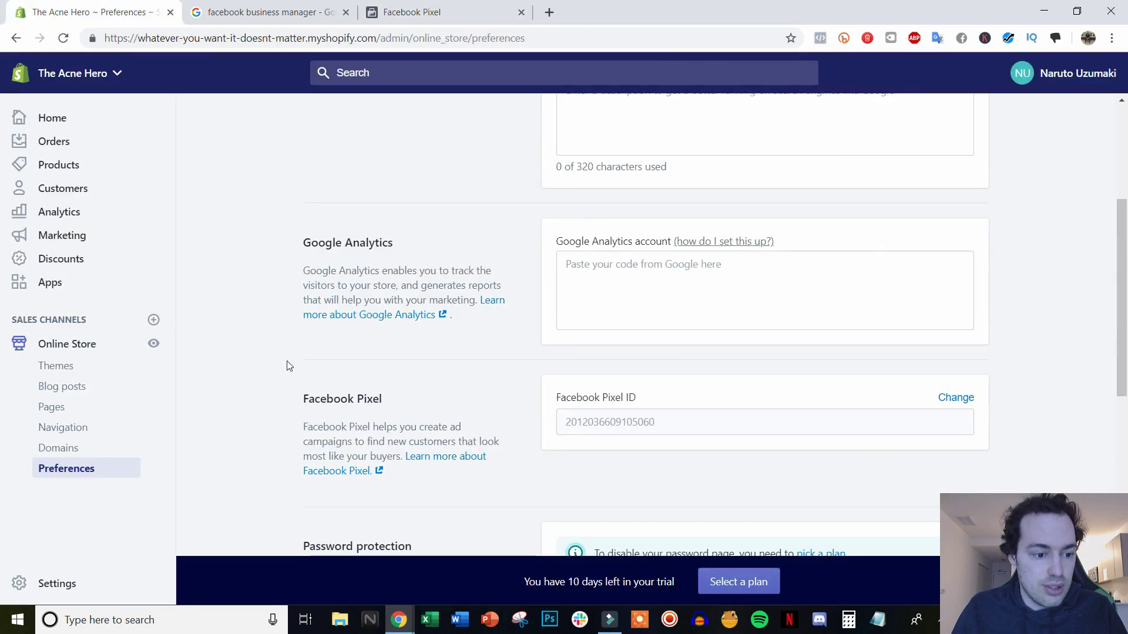
{"action": "left_click", "coordinate": [153, 347]}
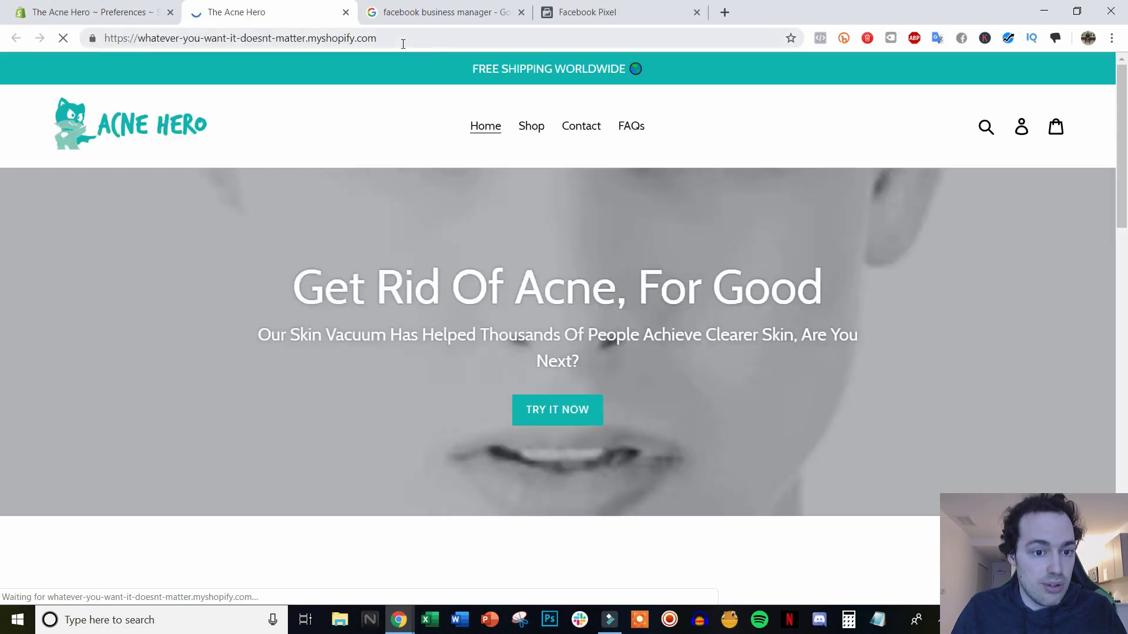
{"action": "left_click", "coordinate": [308, 43]}
{"action": "key", "text": "ctrl+c"}
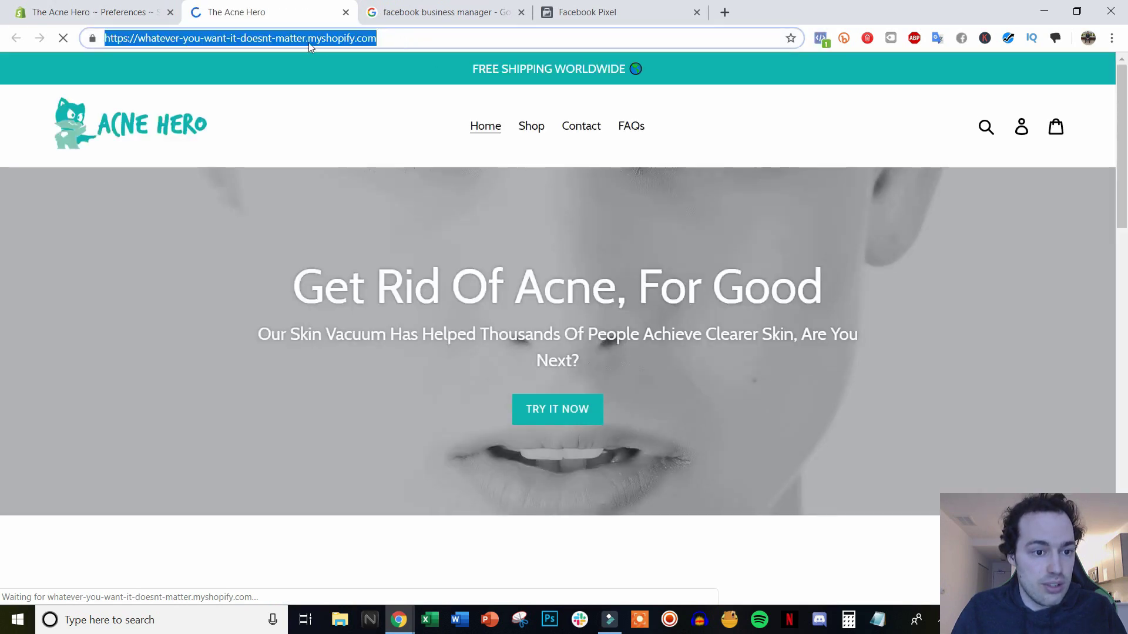
{"action": "left_click", "coordinate": [347, 13]}
Paste the storefront URL, send test traffic, and continue once the pixel shows Active.
{"action": "left_click", "coordinate": [411, 12]}
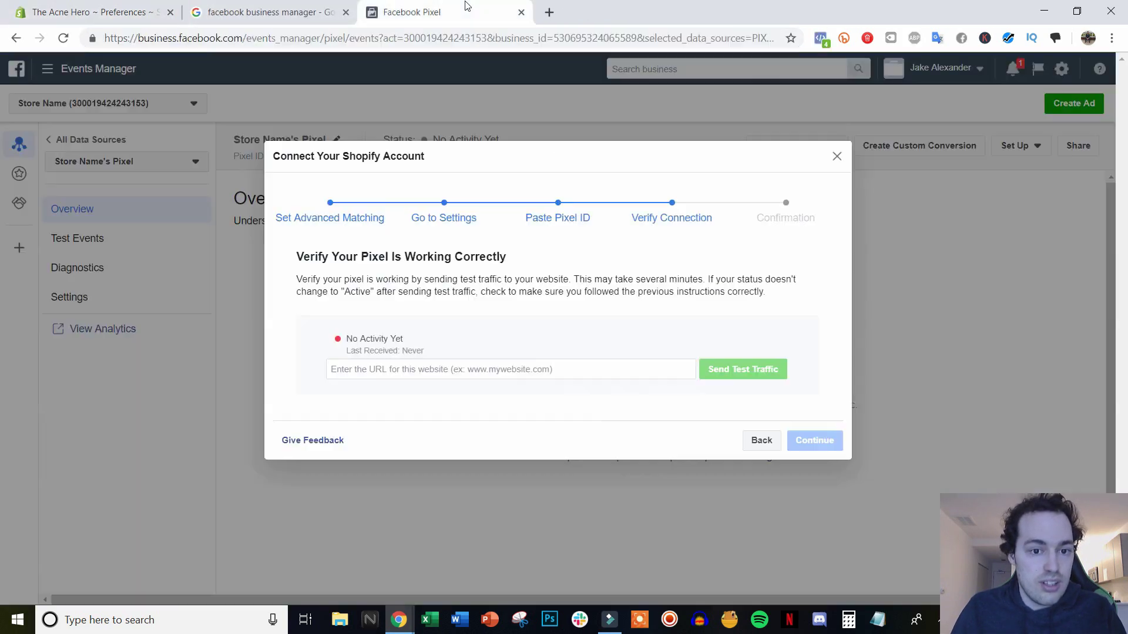
{"action": "left_click", "coordinate": [437, 364]}
{"action": "key", "text": "ctrl+v"}
{"action": "left_click", "coordinate": [738, 369]}
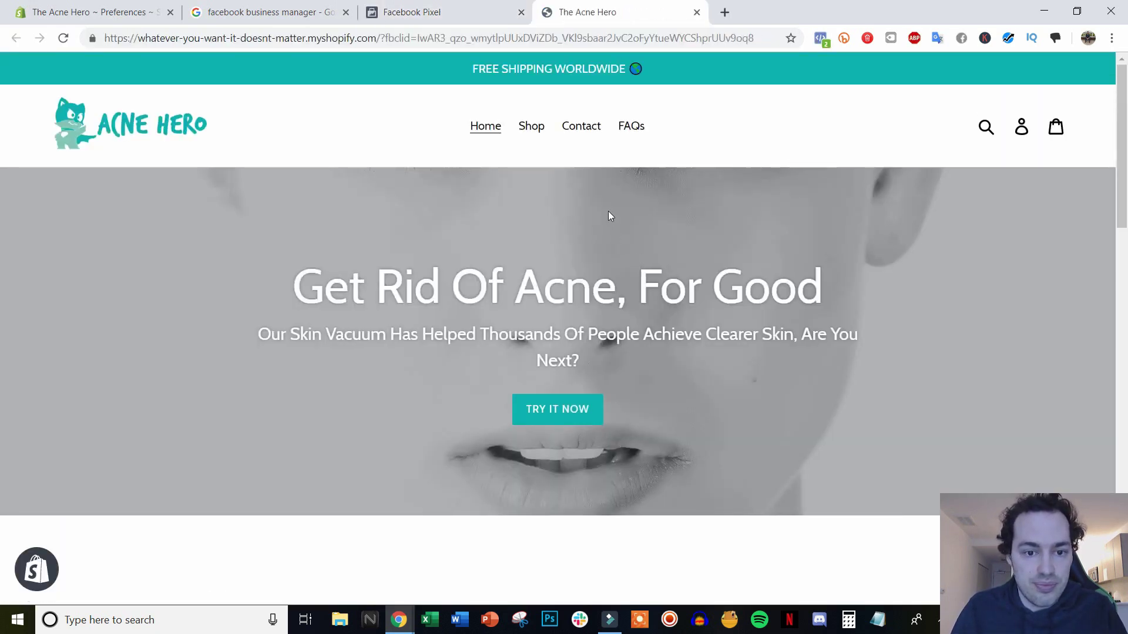
{"action": "left_click", "coordinate": [386, 7]}
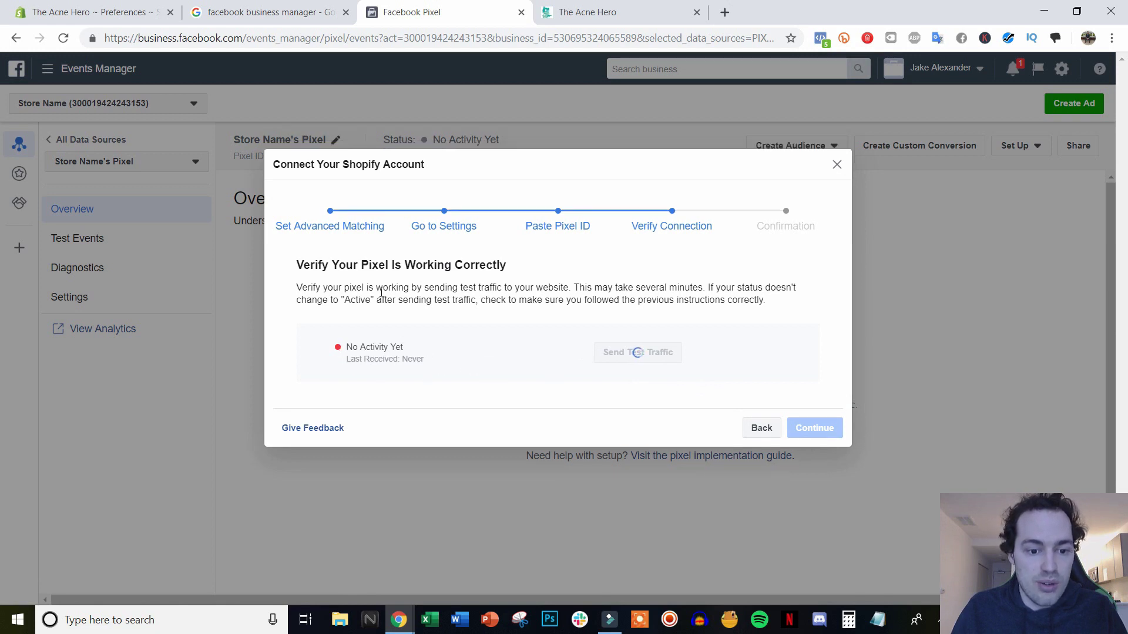
{"action": "left_click_drag", "start_coordinate": [450, 369], "coordinate": [345, 343]}
{"action": "left_click", "coordinate": [461, 354]}
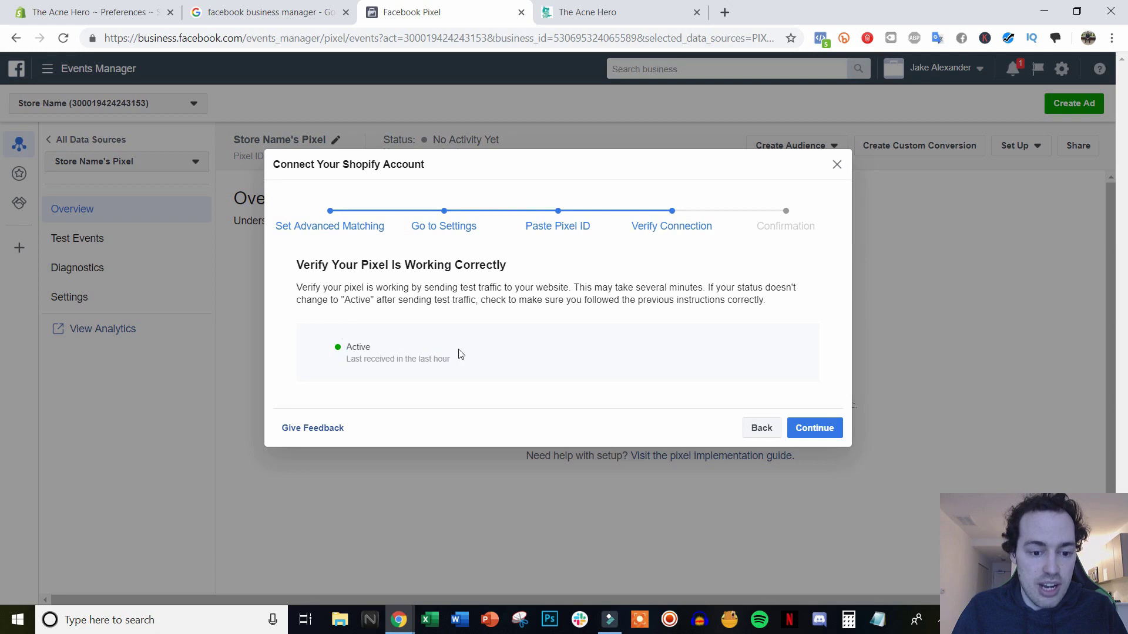
{"action": "left_click", "coordinate": [828, 429]}
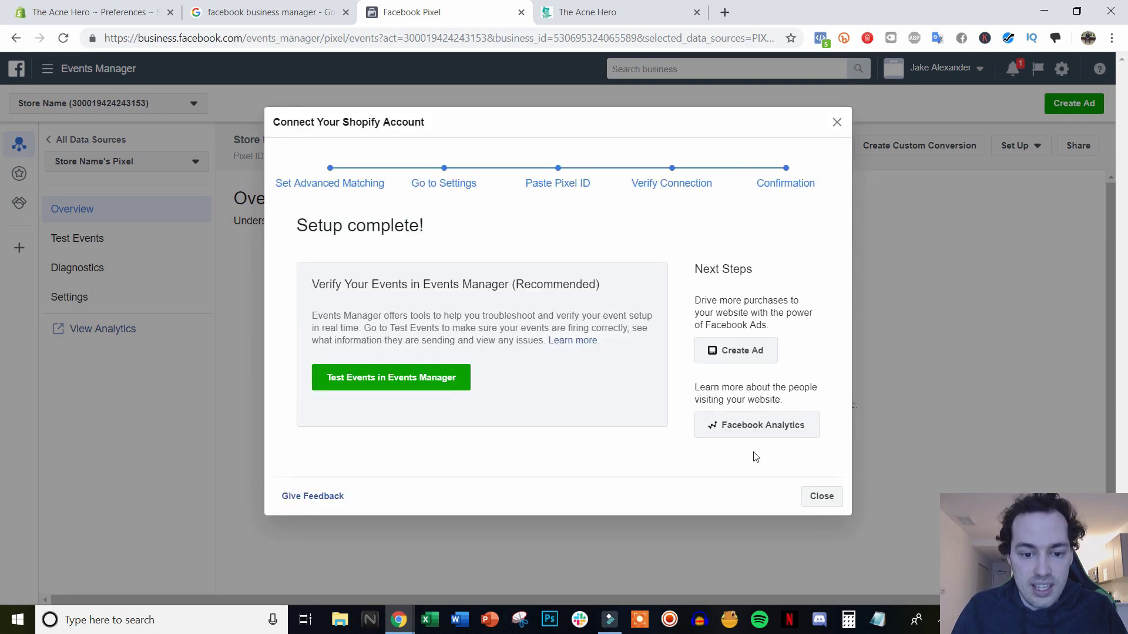
Close the Setup complete! dialog to reveal the pixel's Events Manager Overview page.
{"action": "left_click", "coordinate": [820, 495]}
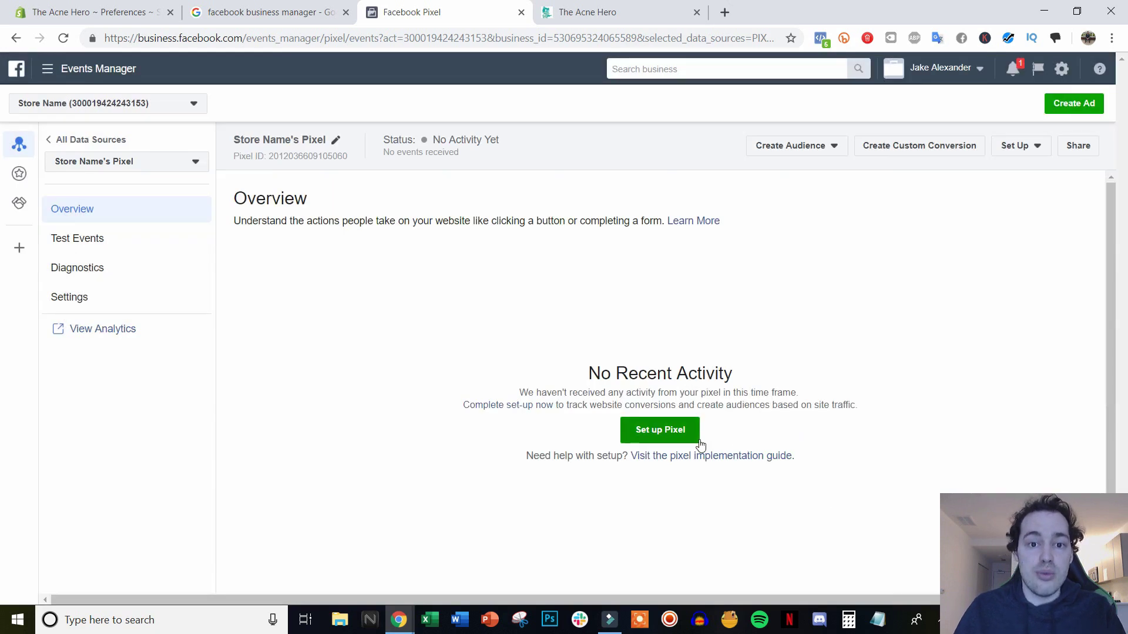